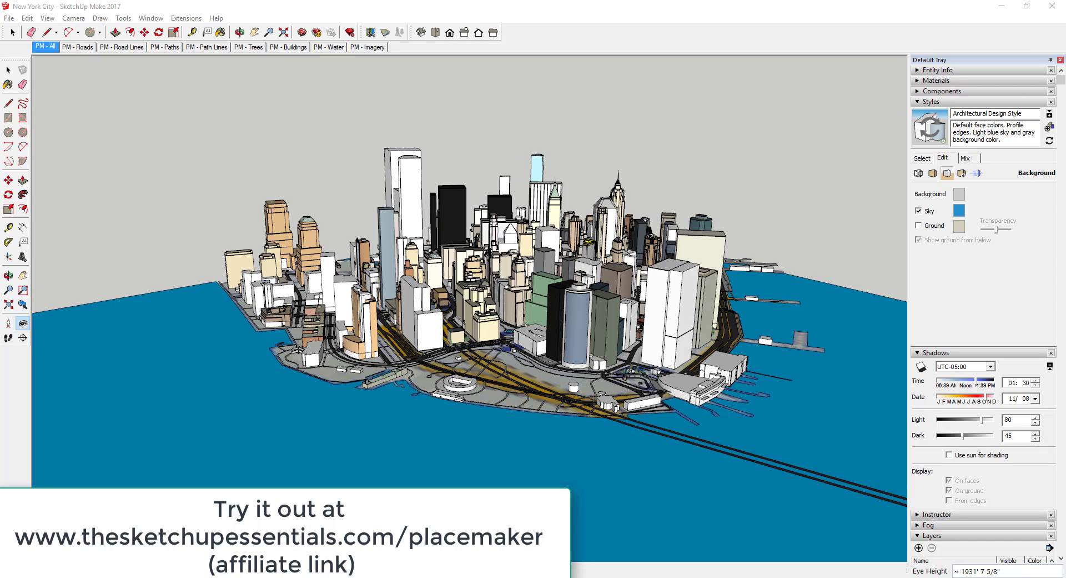
pyautogui.scroll(3, 501, 369)
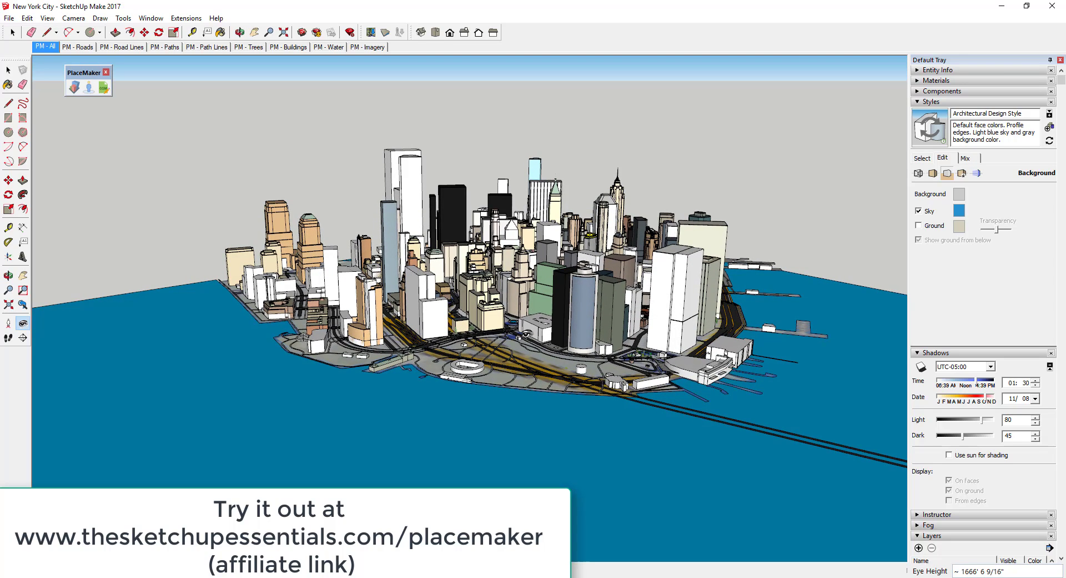
pyautogui.scroll(3, 553, 318)
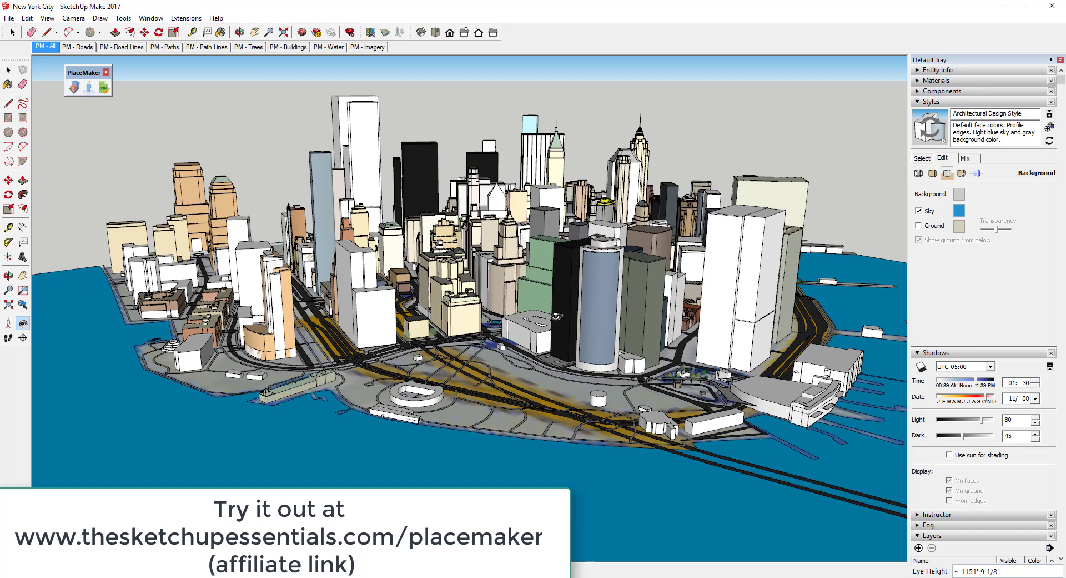
pyautogui.scroll(-1, 556, 316)
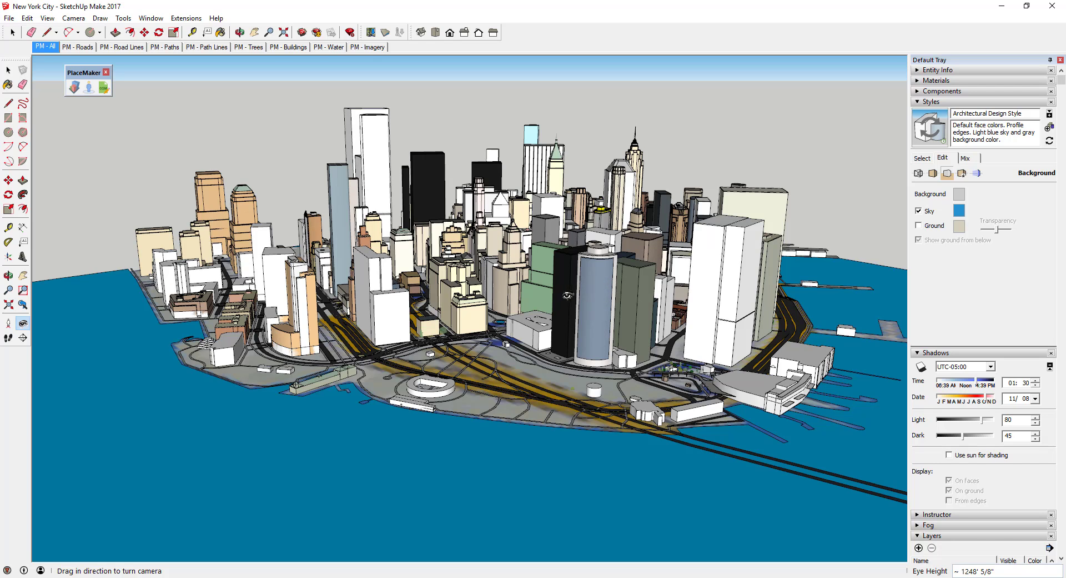
pyautogui.moveTo(561, 285); pyautogui.dragTo(510, 297, button='middle')
pyautogui.scroll(3, 495, 297)
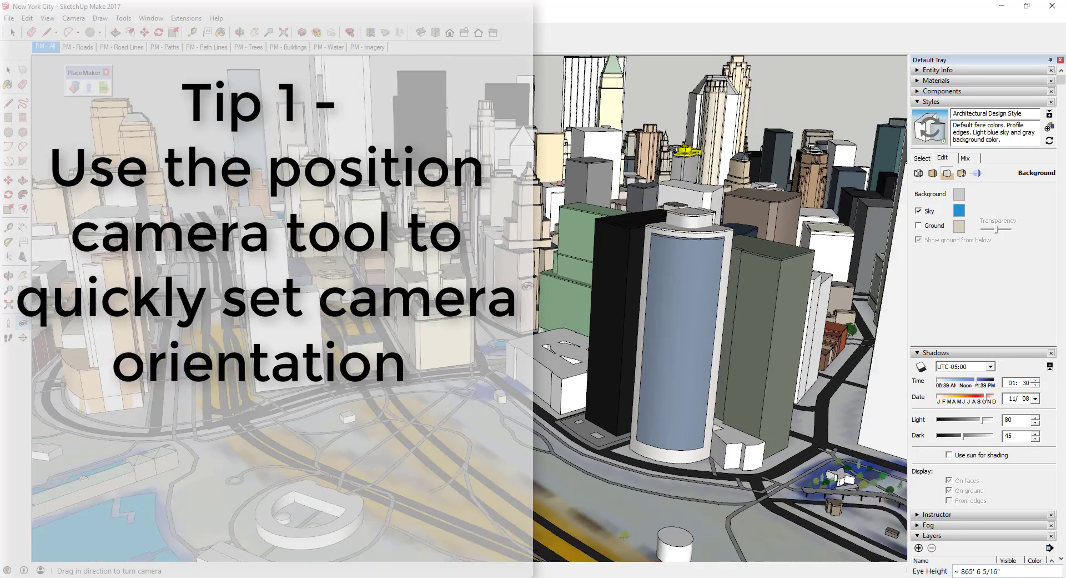
pyautogui.scroll(-3, 525, 285)
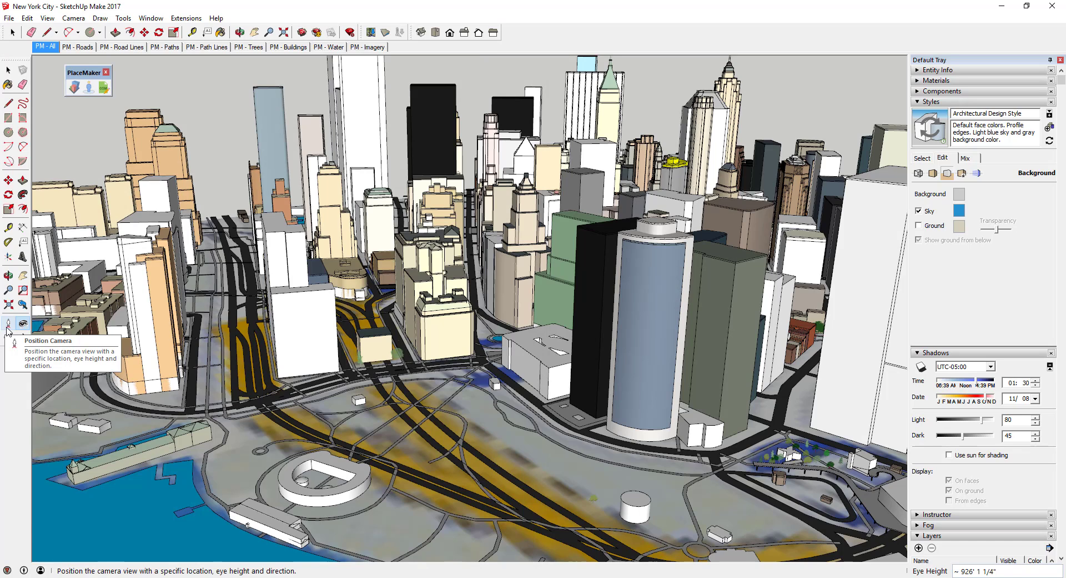
# Step: Make sure the Large Tool Set is enabled in the list of toolbars
pyautogui.click(47, 18)
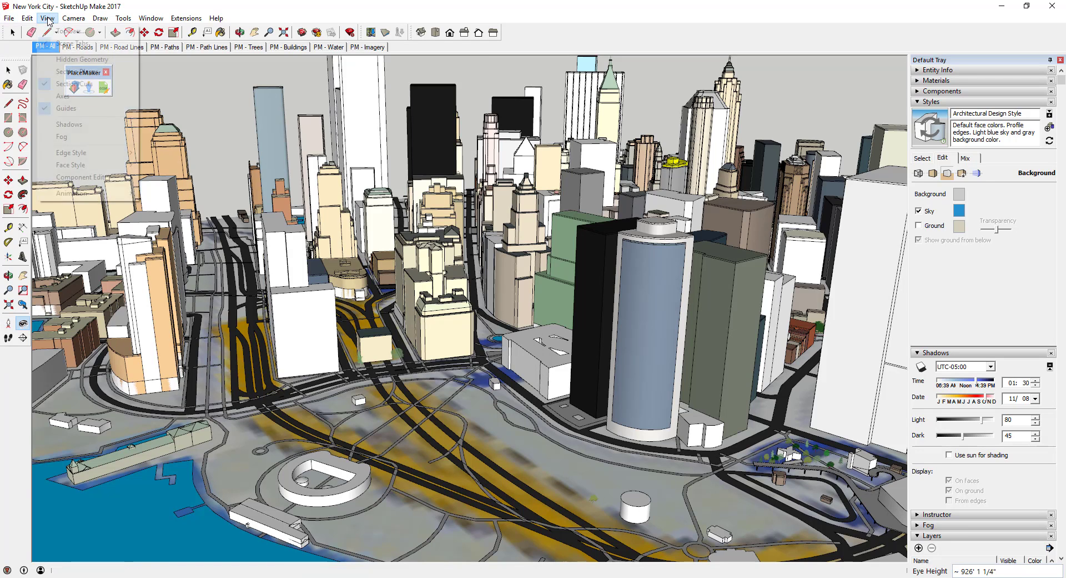
pyautogui.click(65, 32)
pyautogui.scroll(-3, 491, 319)
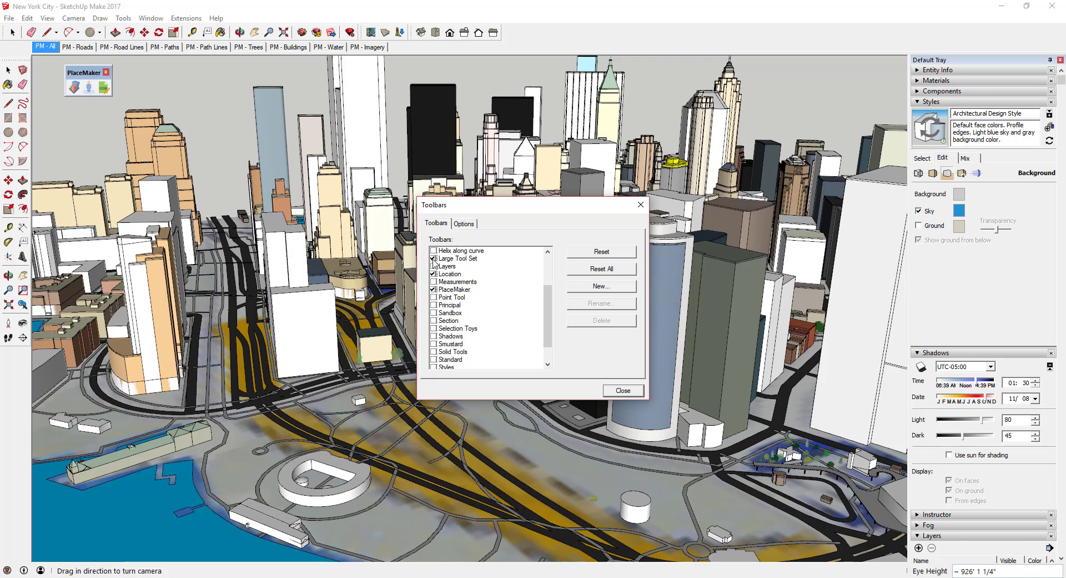
pyautogui.click(433, 260)
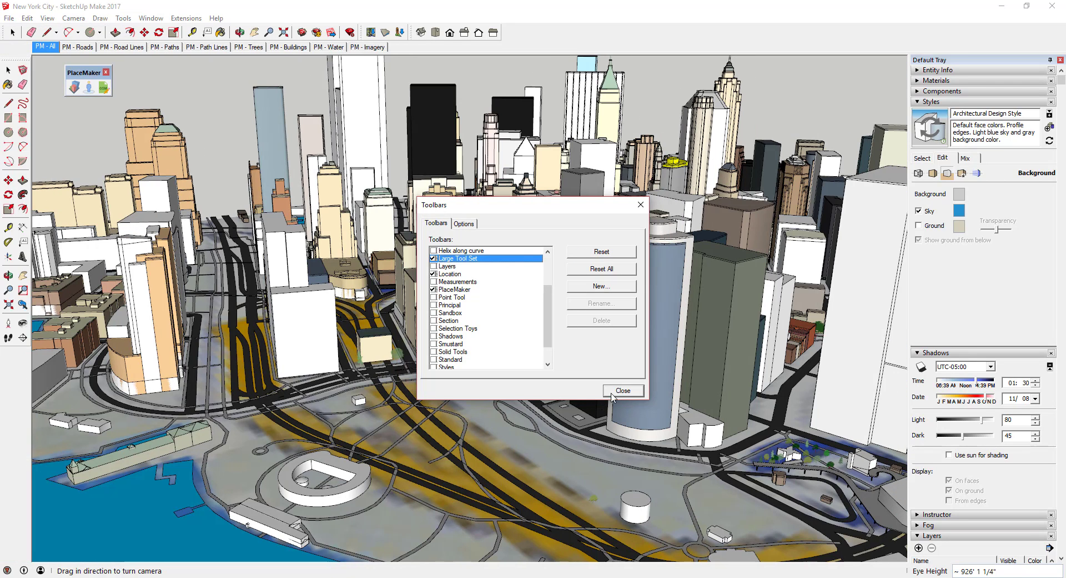
pyautogui.click(622, 390)
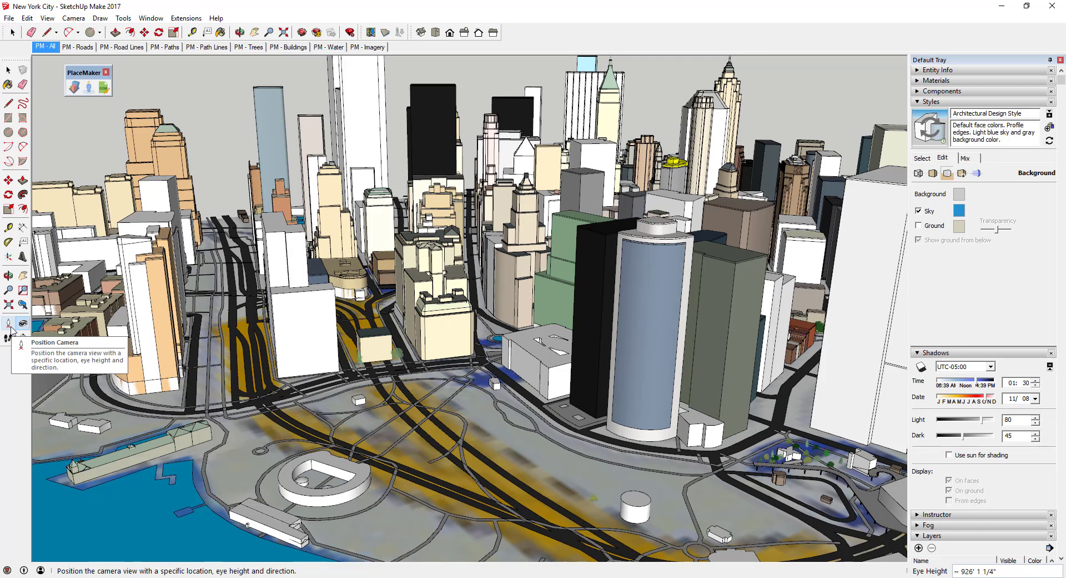
# Step: Position the camera at street level on the road beside the cream building and look up along the street between the towers
pyautogui.click(9, 324)
pyautogui.moveTo(502, 316); pyautogui.dragTo(497, 337, button='middle')
pyautogui.scroll(5, 436, 336)
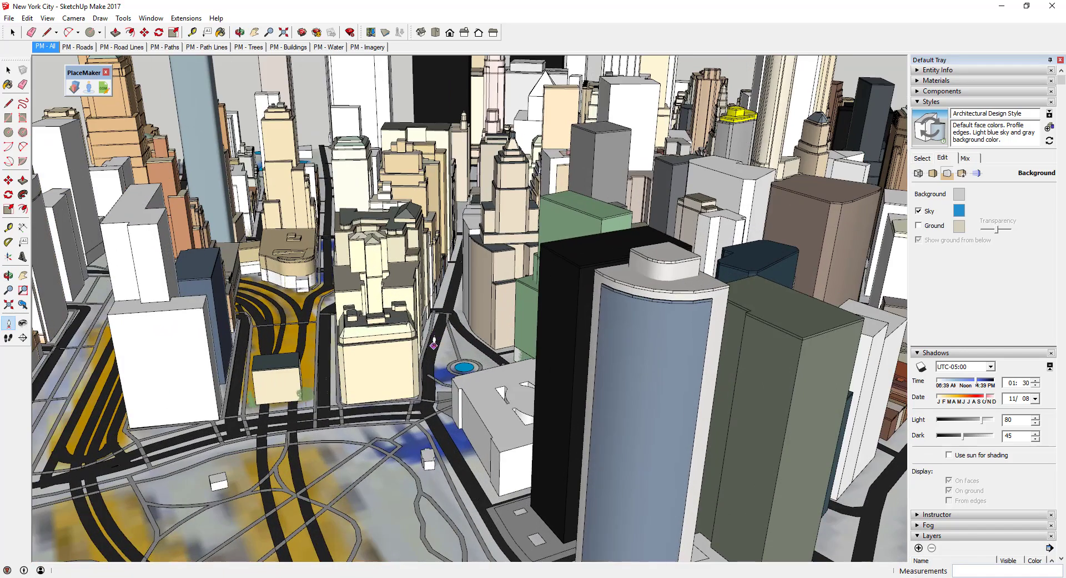
pyautogui.click(434, 345)
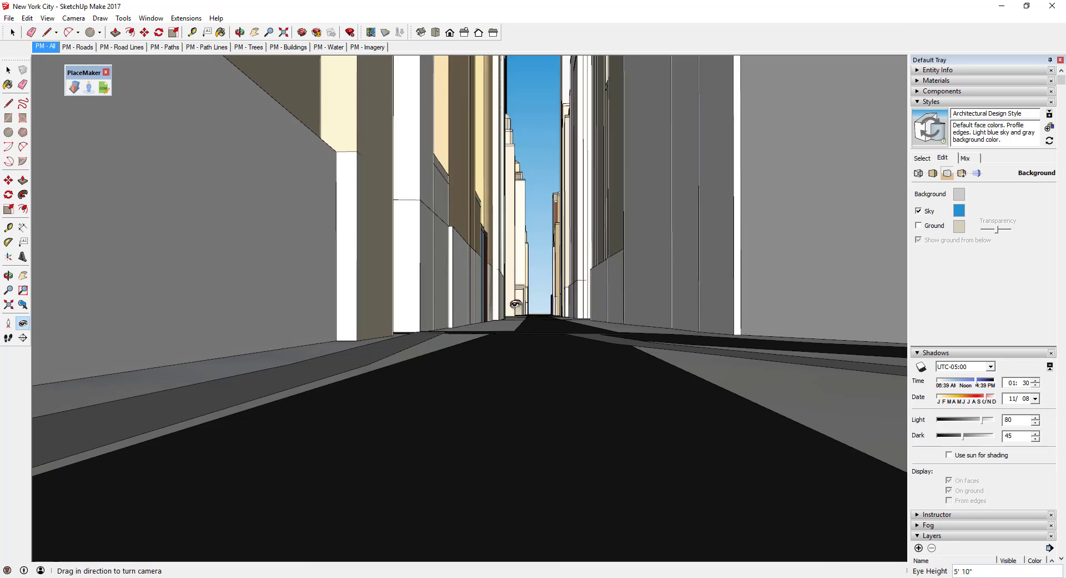
pyautogui.moveTo(516, 304); pyautogui.dragTo(518, 254)
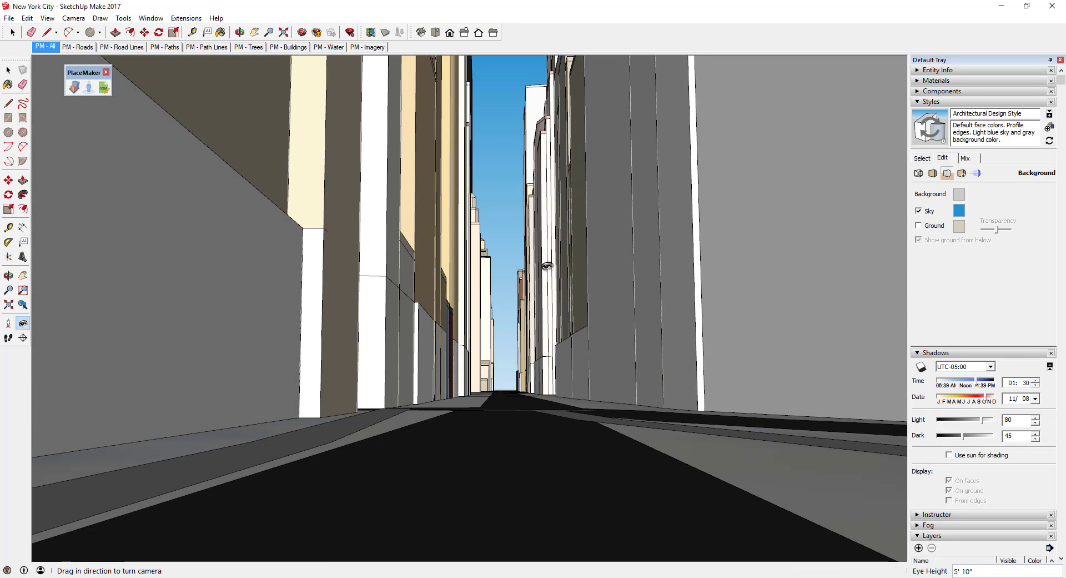
# Step: Return to an overview of the city, then position the camera on a street between the buildings with a chosen viewing direction
pyautogui.click(8, 305)
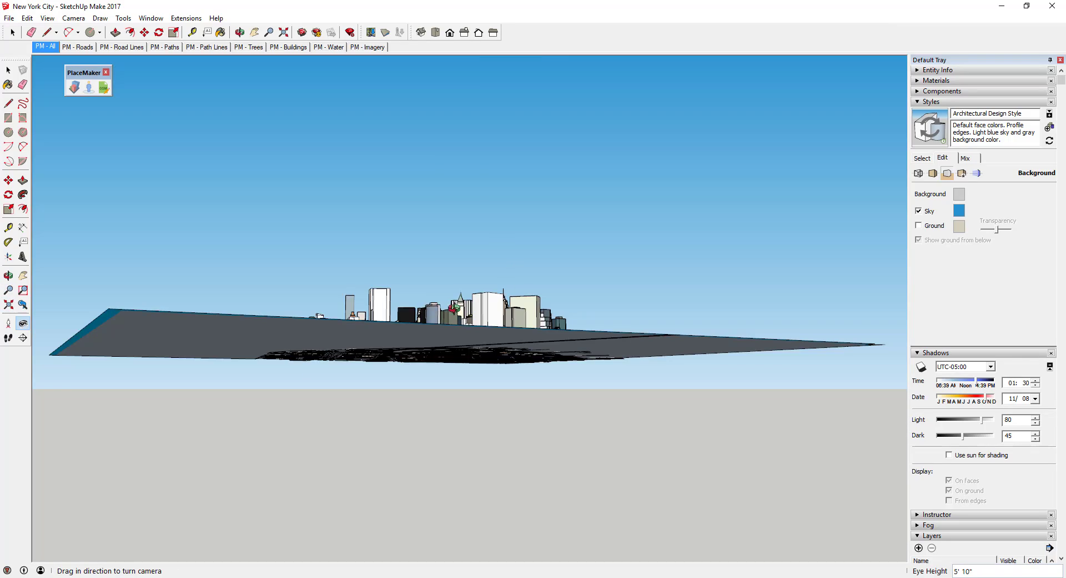
pyautogui.moveTo(449, 306); pyautogui.dragTo(455, 455, button='middle')
pyautogui.scroll(10, 485, 344)
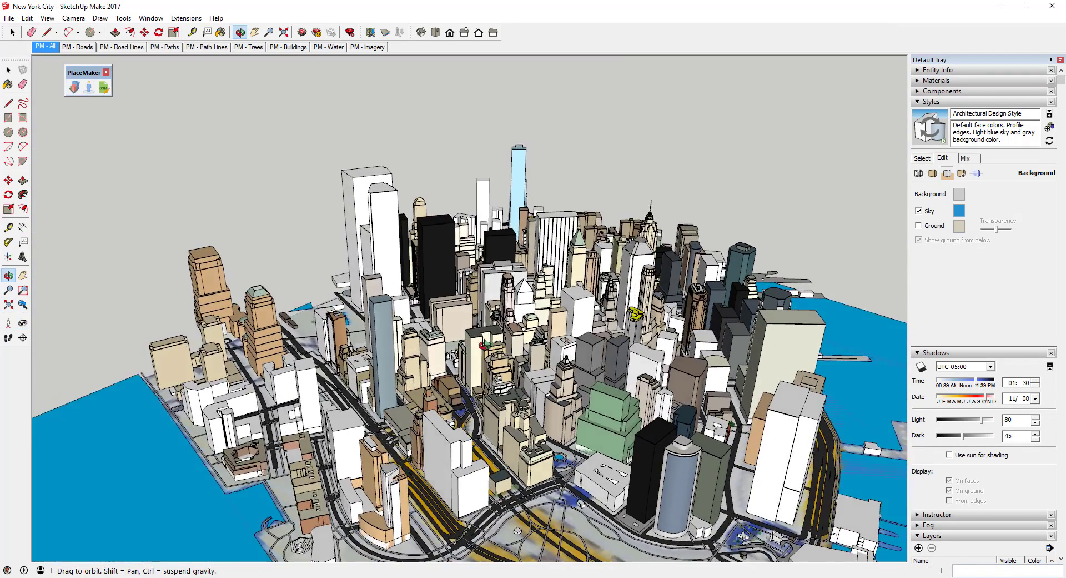
pyautogui.moveTo(484, 345); pyautogui.dragTo(447, 378, button='middle')
pyautogui.moveTo(448, 378); pyautogui.dragTo(280, 340)
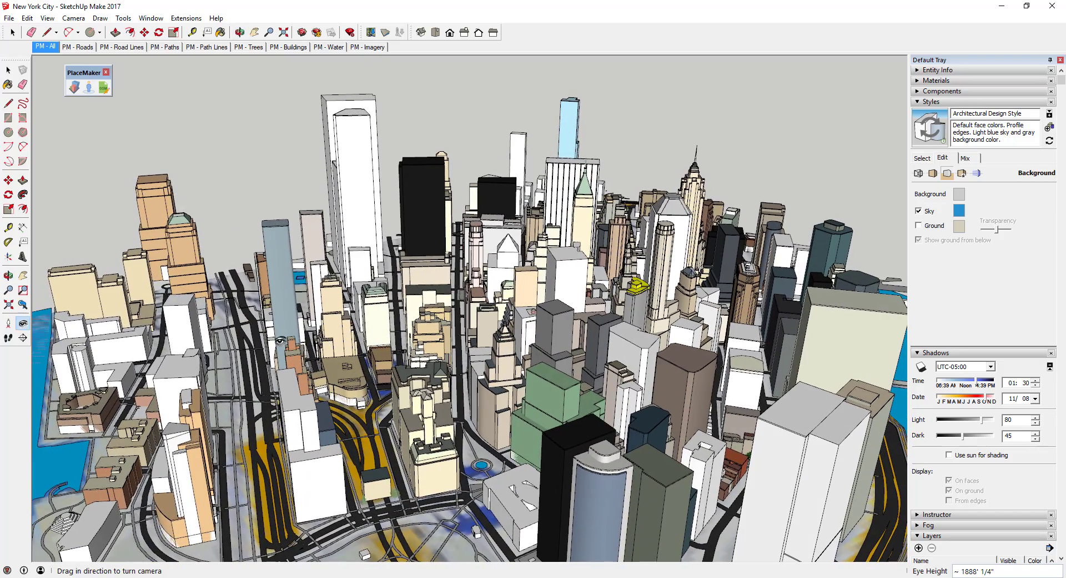
pyautogui.click(11, 325)
pyautogui.moveTo(424, 349); pyautogui.dragTo(466, 382, button='middle')
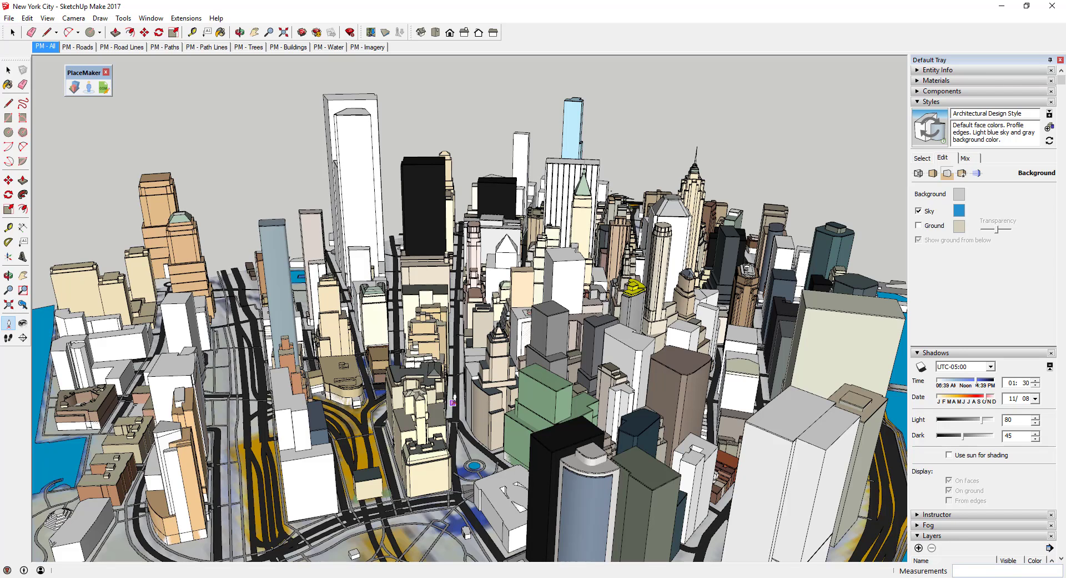
pyautogui.moveTo(459, 405)
pyautogui.mouseDown()
pyautogui.moveTo(483, 466)
pyautogui.moveTo(507, 468)
pyautogui.moveTo(476, 478)
pyautogui.moveTo(496, 470)
pyautogui.moveTo(460, 397)
pyautogui.moveTo(496, 469)
pyautogui.mouseUp()
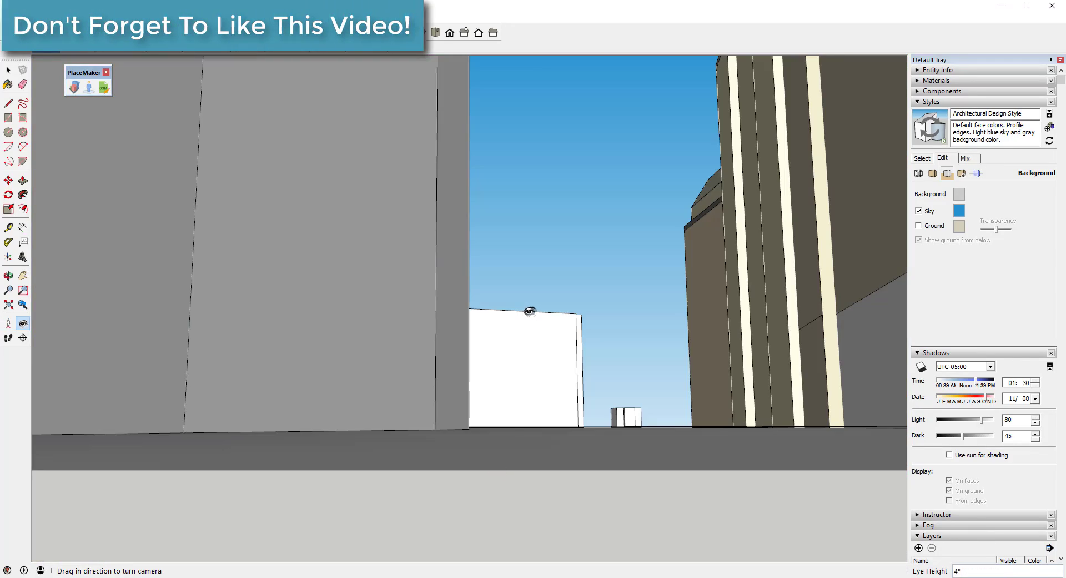
pyautogui.press('o')
pyautogui.moveTo(609, 286); pyautogui.dragTo(620, 290)
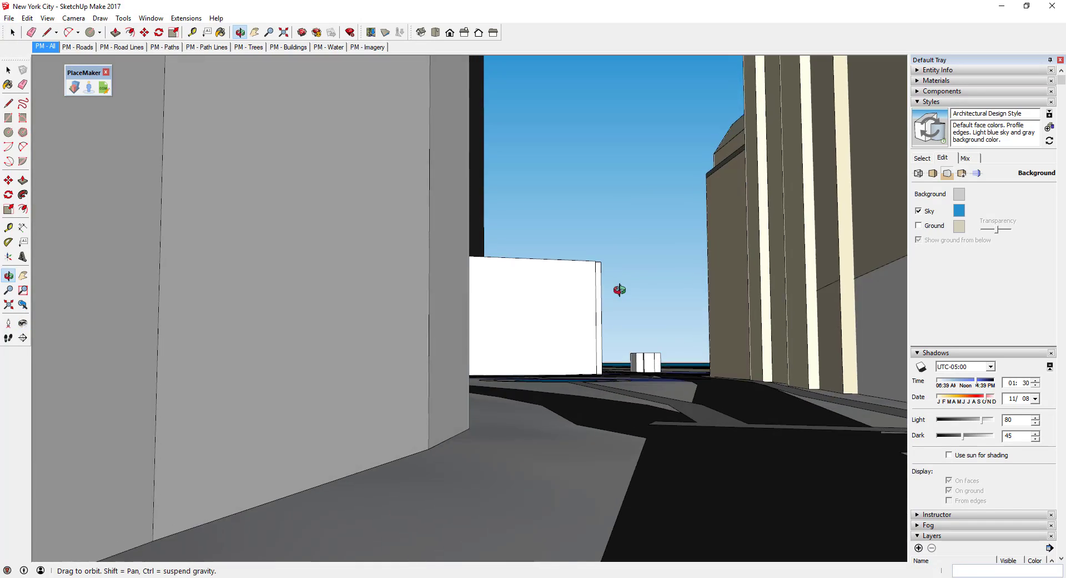
# Step: Position the camera at ground level near the waterfront, aimed at the curved blue tower, and look around at the surrounding buildings
pyautogui.hotkey('ctrl', 'z')
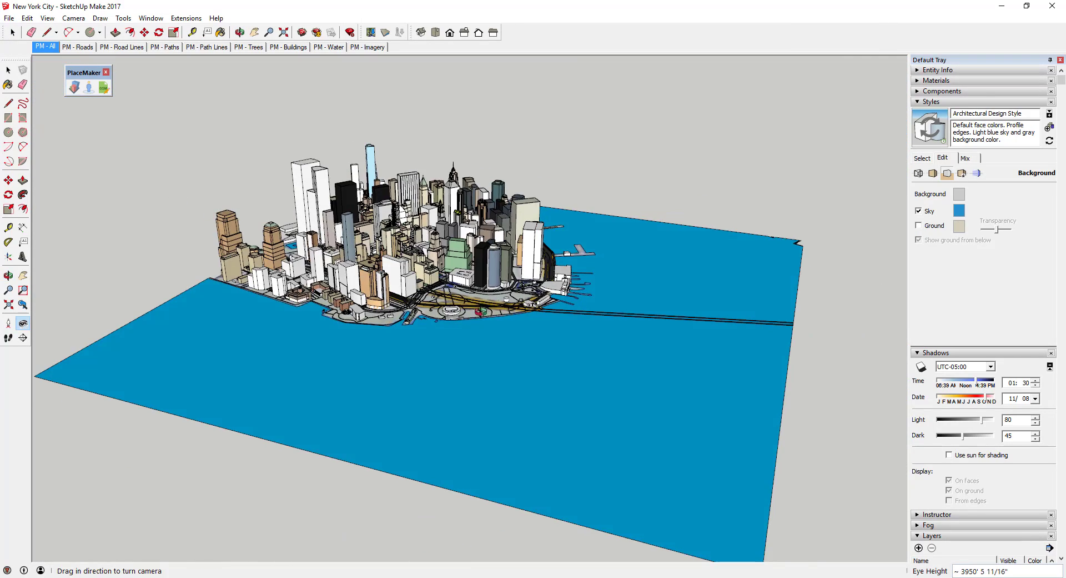
pyautogui.click(10, 323)
pyautogui.moveTo(425, 324); pyautogui.dragTo(469, 263)
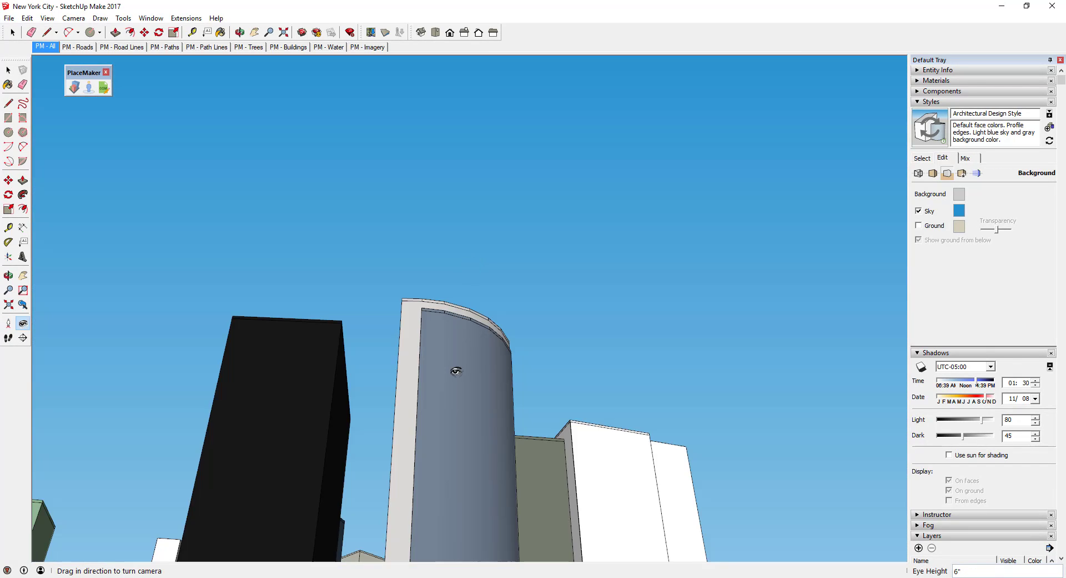
pyautogui.moveTo(475, 323); pyautogui.dragTo(378, 475)
pyautogui.moveTo(619, 266); pyautogui.dragTo(731, 341)
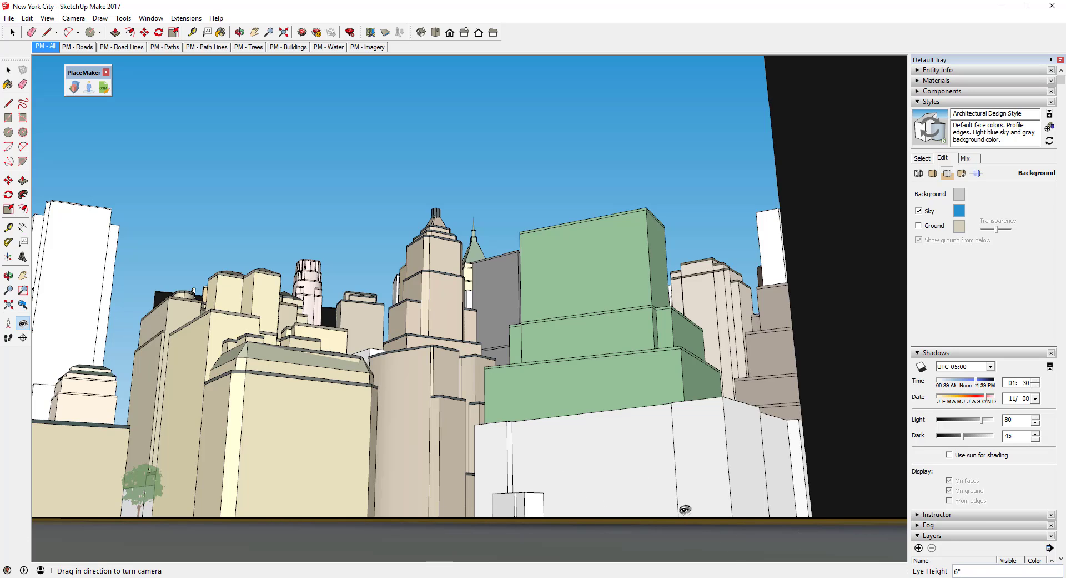
# Step: Set the camera's eye height to 6' and look around at the buildings from that point
pyautogui.click(25, 324)
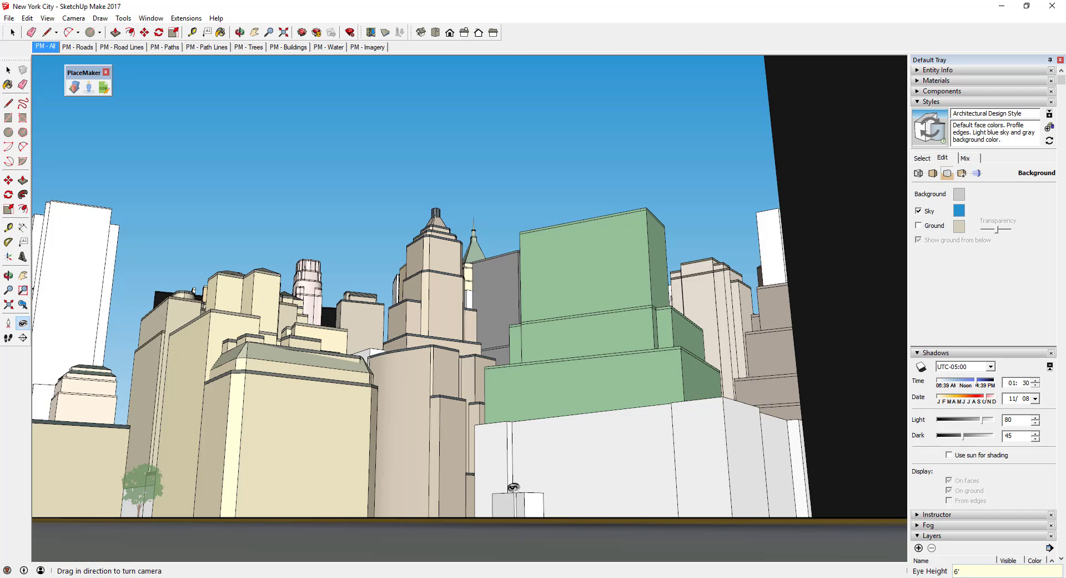
pyautogui.moveTo(663, 386); pyautogui.dragTo(574, 502)
pyautogui.moveTo(621, 349); pyautogui.dragTo(747, 156)
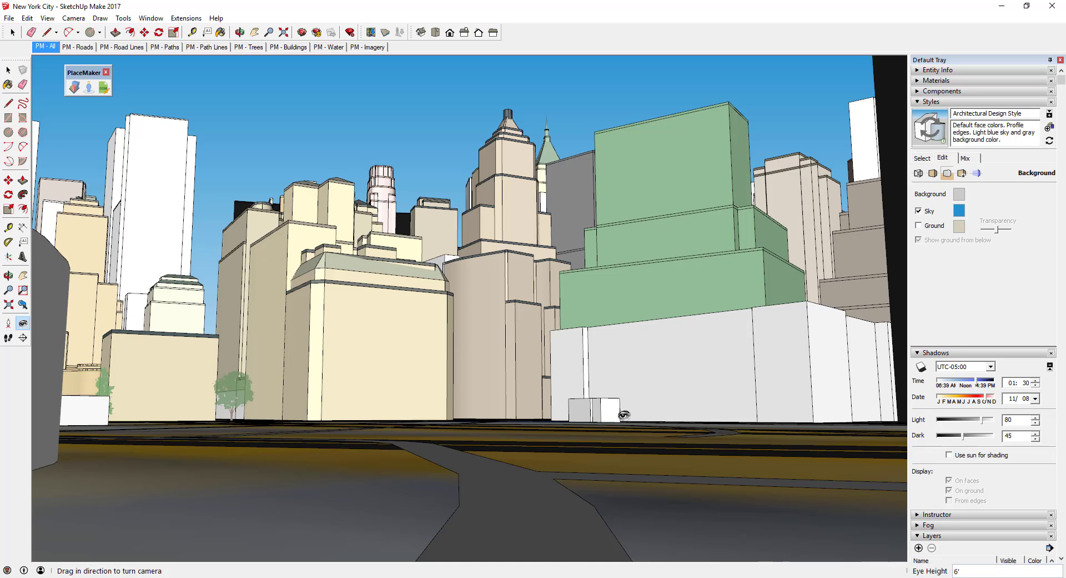
# Step: Switch to the Titanic model and position the camera on the lower floor, aimed at the clock above the grand staircase
pyautogui.click(586, 576)
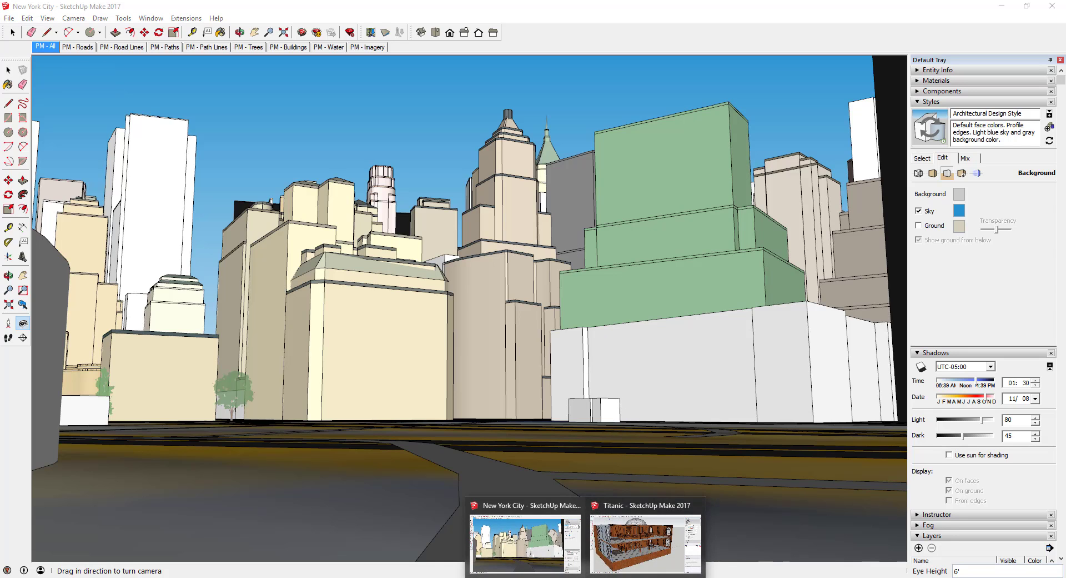
pyautogui.click(655, 534)
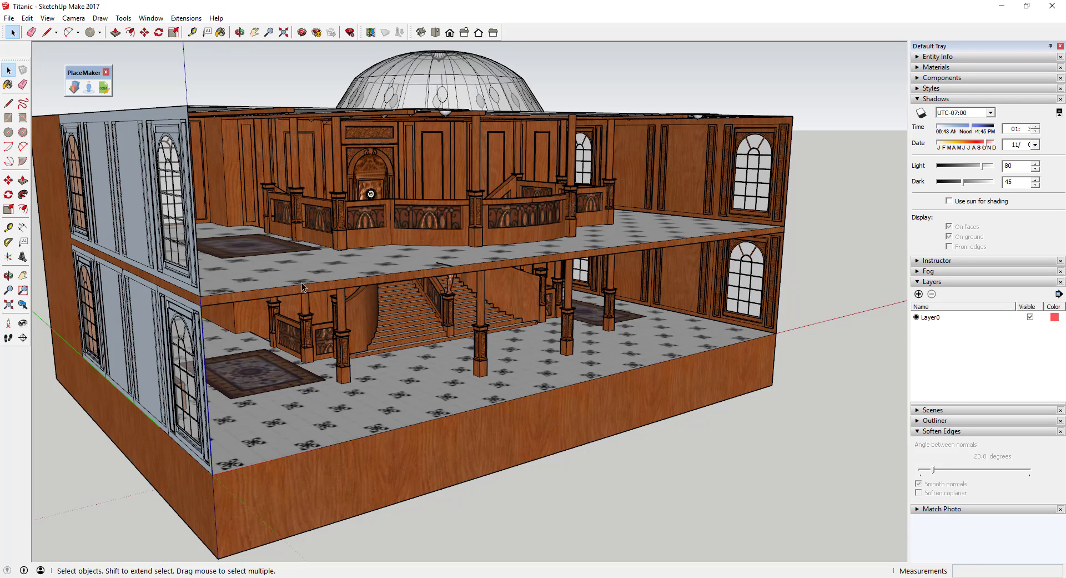
pyautogui.click(9, 323)
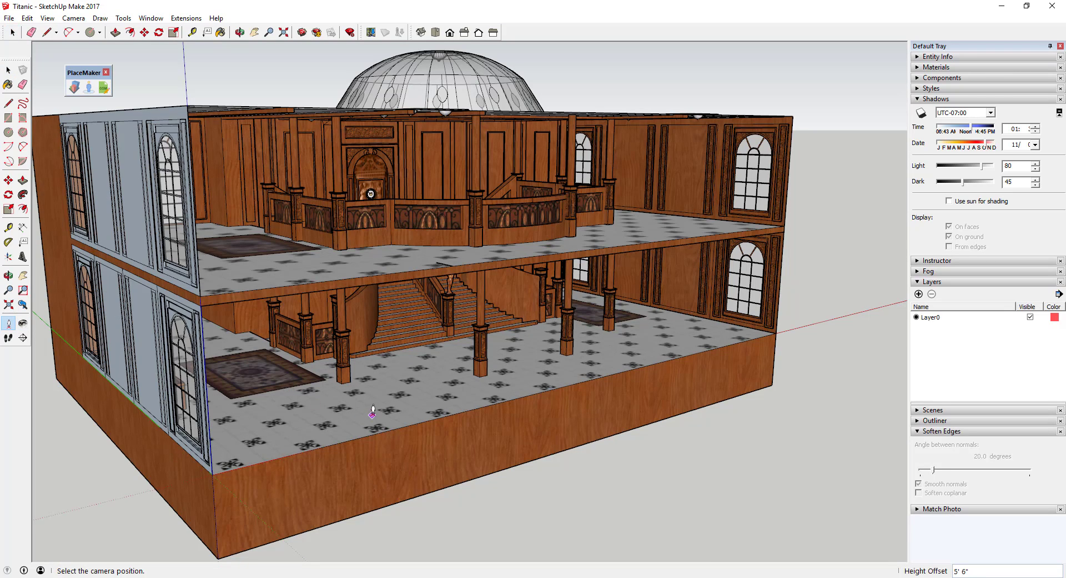
pyautogui.click(381, 183)
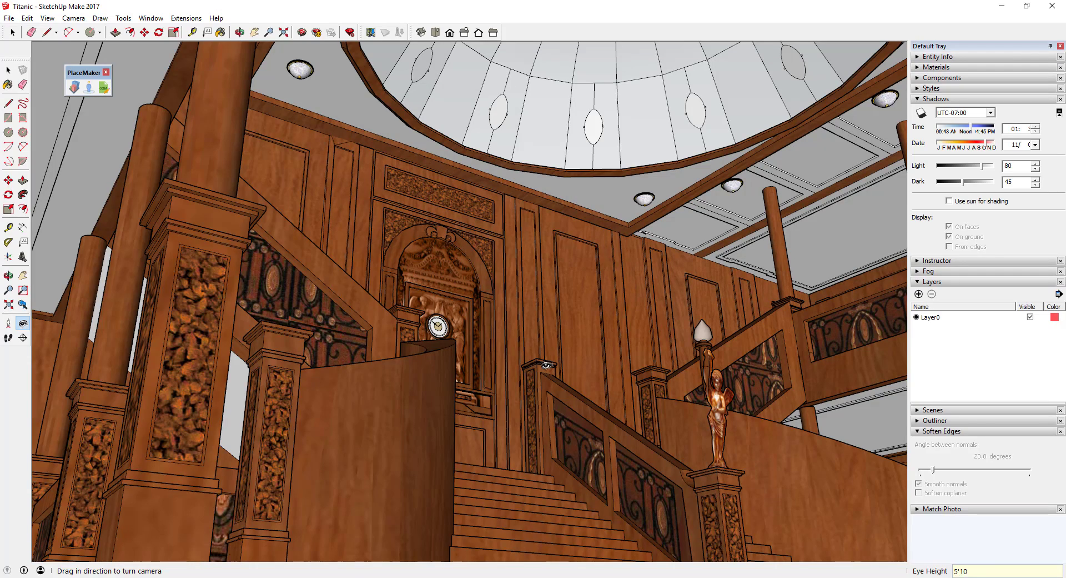
# Step: Set the camera's eye height to 5' 10" and turn the view down toward the staircase
pyautogui.press('Return')
pyautogui.moveTo(546, 365); pyautogui.dragTo(662, 444)
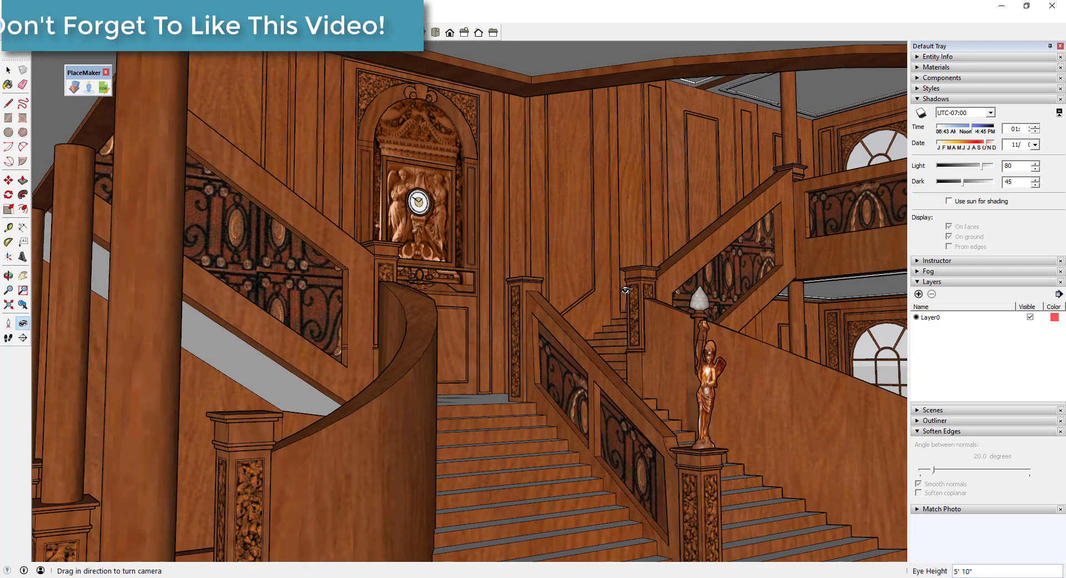
pyautogui.moveTo(443, 280); pyautogui.dragTo(407, 291)
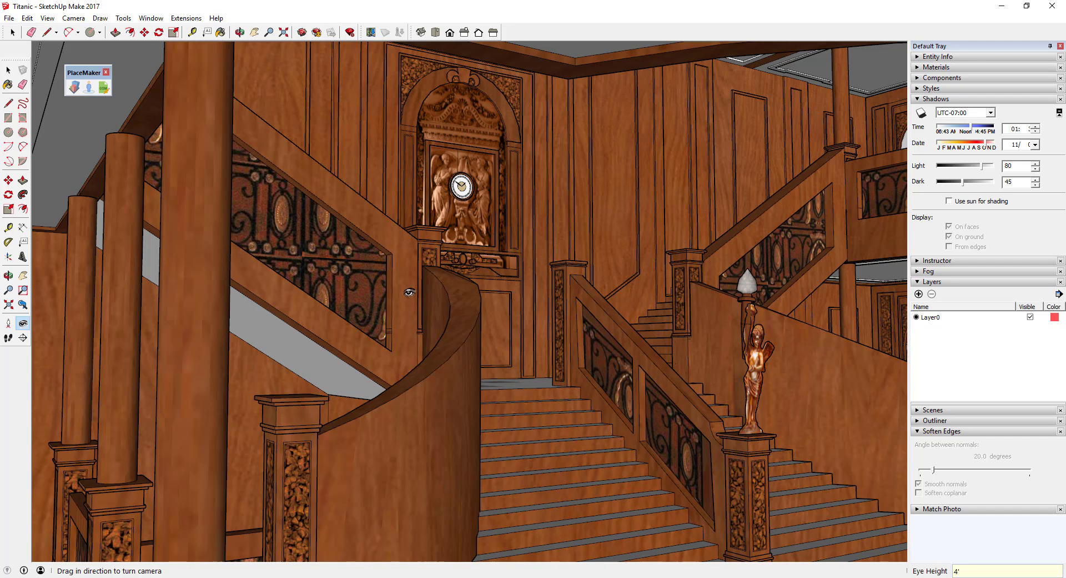
# Step: Set the camera's eye height to 4' 10" and reframe the view on the staircase
pyautogui.press('Return')
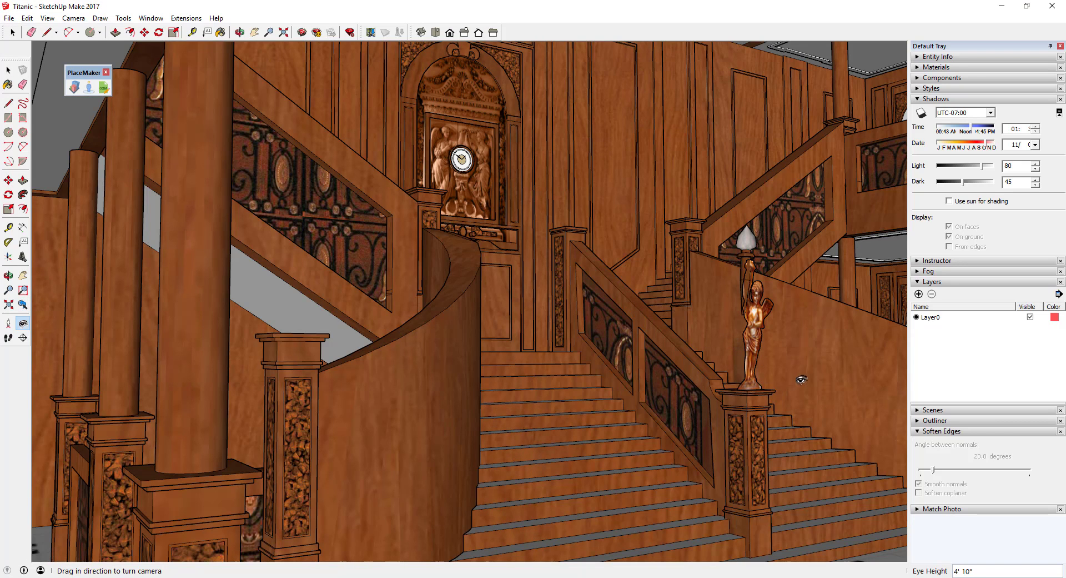
pyautogui.moveTo(648, 302); pyautogui.dragTo(621, 312, button='middle')
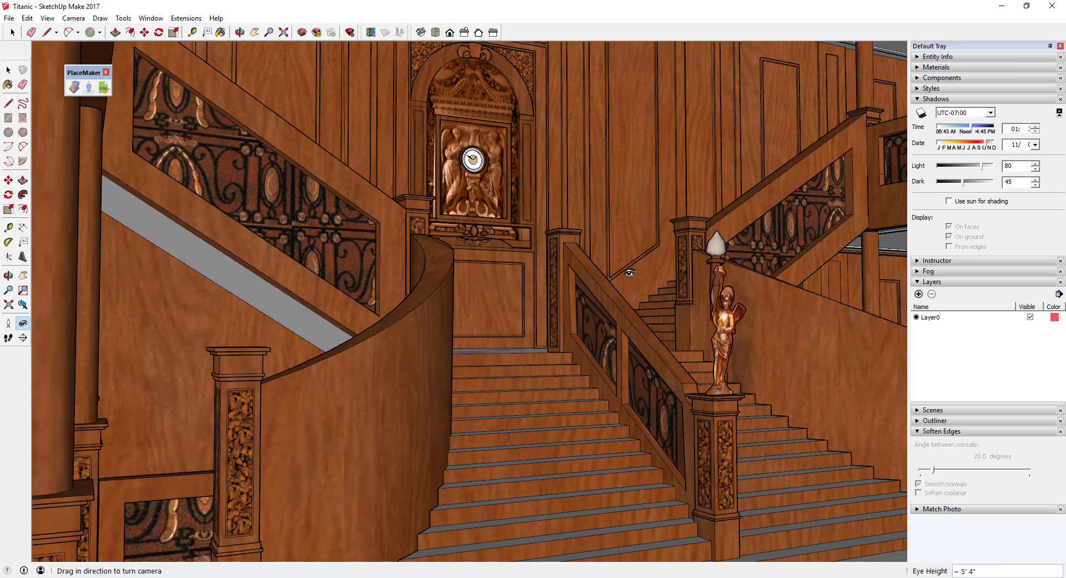
pyautogui.moveTo(616, 278); pyautogui.dragTo(592, 276, button='middle')
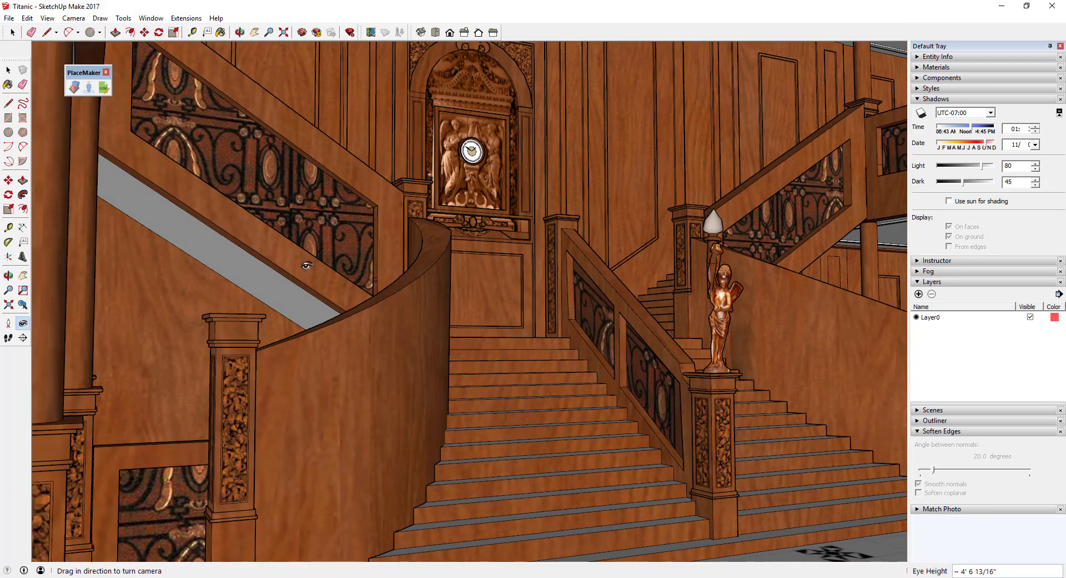
# Step: Use the Walk tool with an eye height of 5' 10" to move through the scene in front of the staircase
pyautogui.click(12, 340)
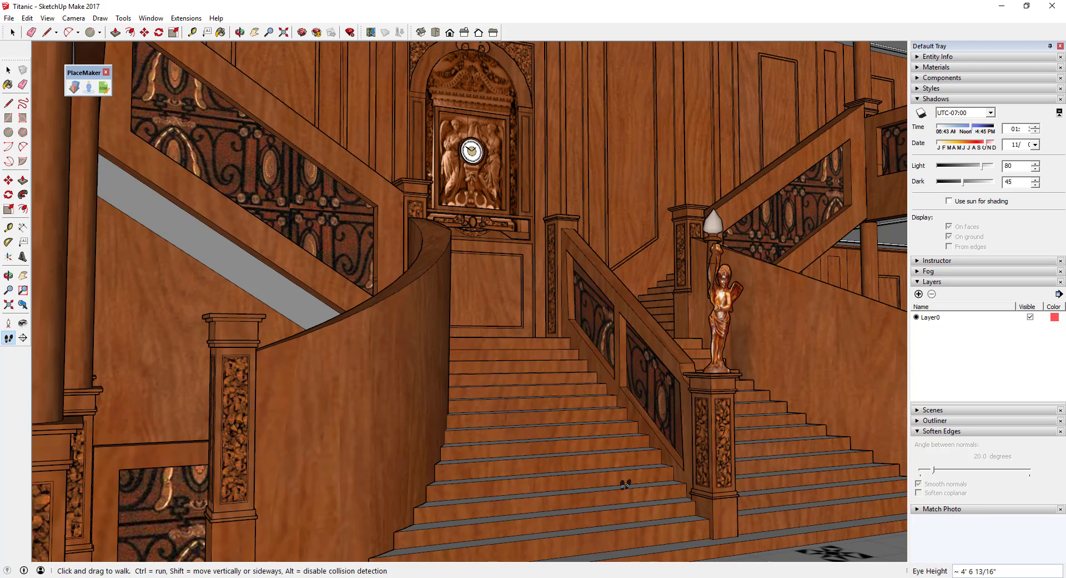
pyautogui.write("5' 10")
pyautogui.press('Return')
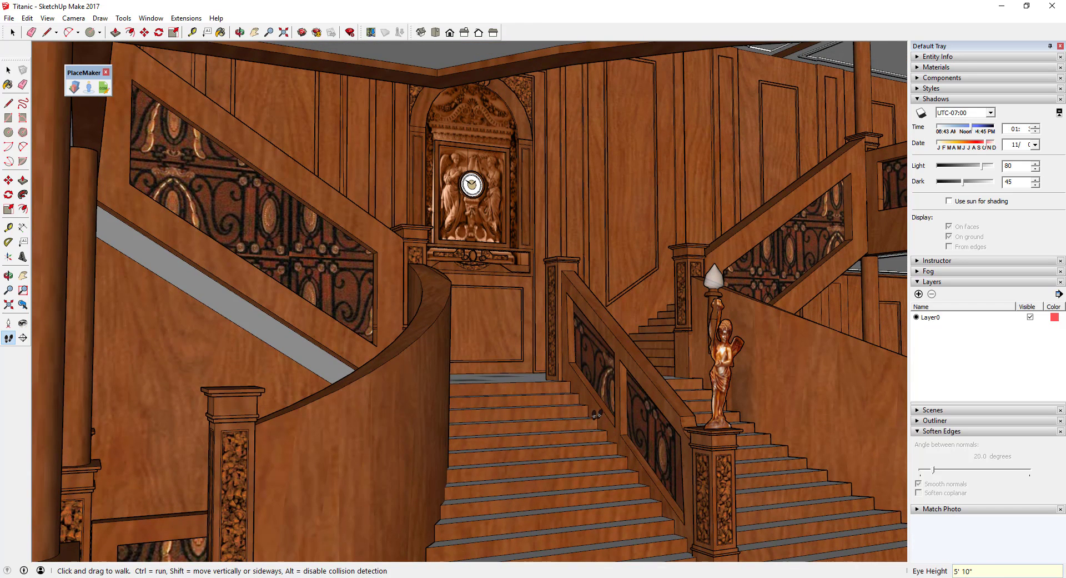
pyautogui.moveTo(536, 466); pyautogui.dragTo(528, 539)
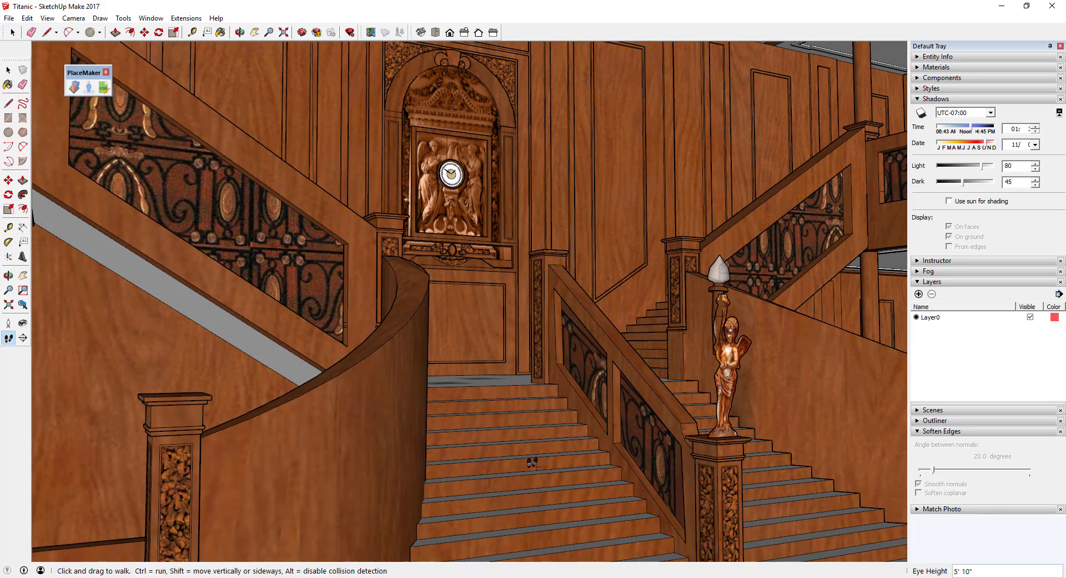
# Step: Raise the walking camera from the staircase to the upper level and walk along it beneath the glass dome
pyautogui.keyDown('shift'); pyautogui.moveTo(557, 463); pyautogui.dragTo(560, 456); pyautogui.keyUp('shift')
pyautogui.keyDown('shift'); pyautogui.moveTo(560, 493); pyautogui.dragTo(572, 469); pyautogui.keyUp('shift')
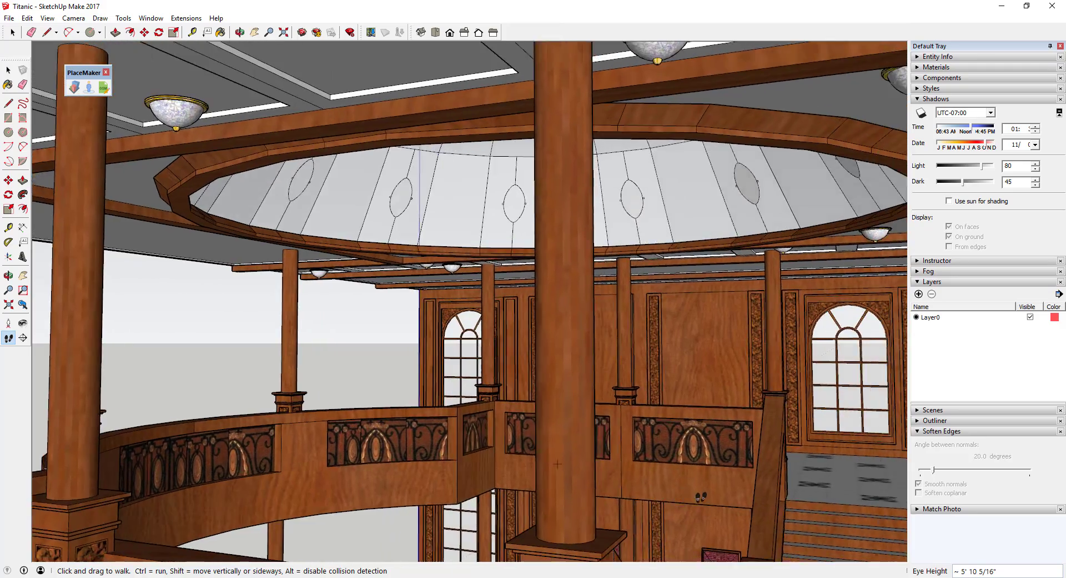
pyautogui.moveTo(701, 496); pyautogui.dragTo(504, 451)
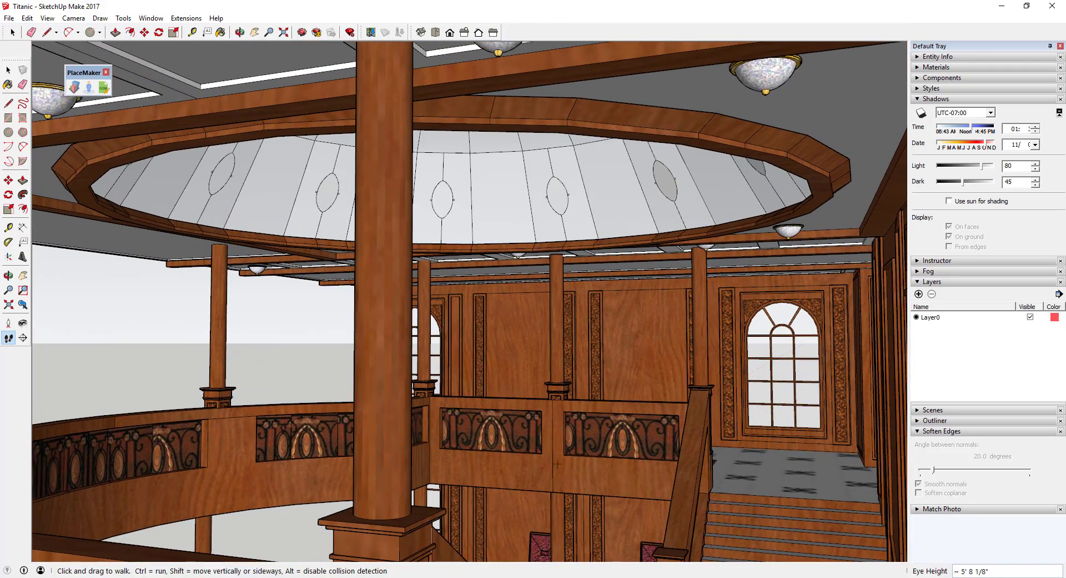
# Step: Switch to the New York City model and walk along the street between the buildings at eye level
pyautogui.click(586, 577)
pyautogui.click(528, 541)
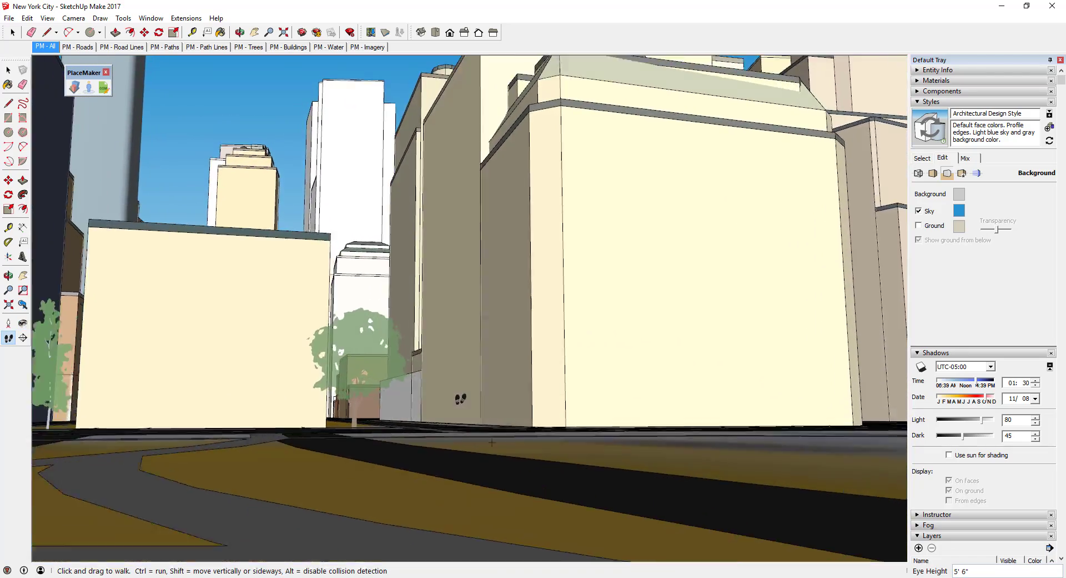
pyautogui.moveTo(460, 398); pyautogui.dragTo(448, 349)
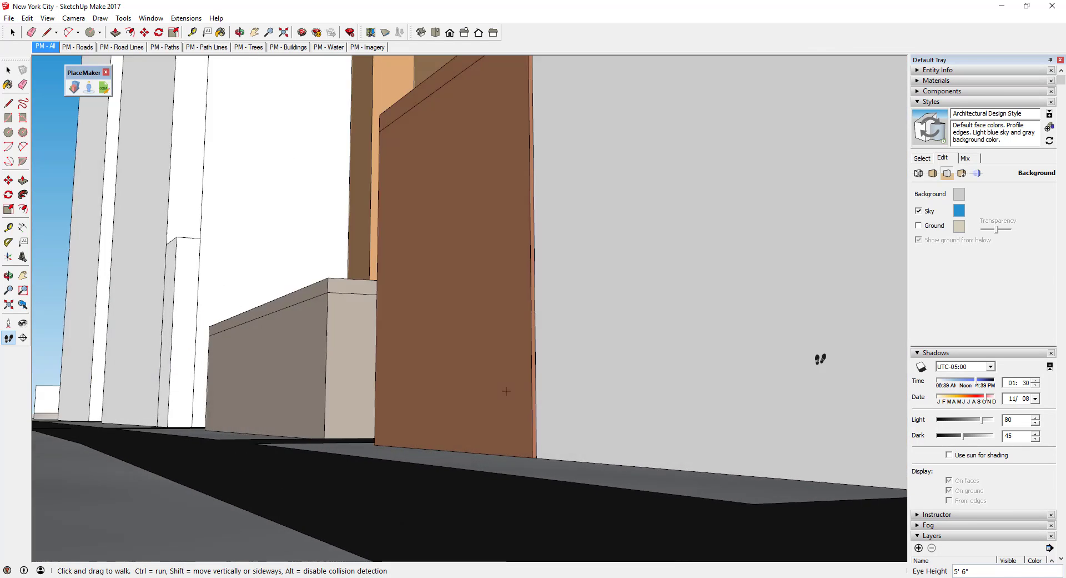
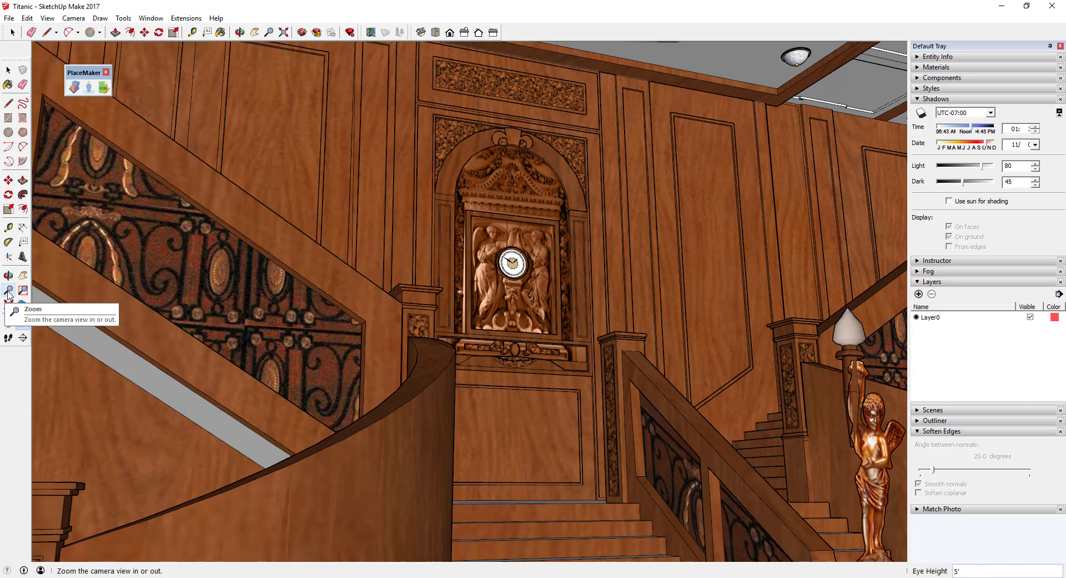
# Step: In the Titanic model, set the camera's field of view to 55 degrees and return it to 35 degrees
pyautogui.click(8, 290)
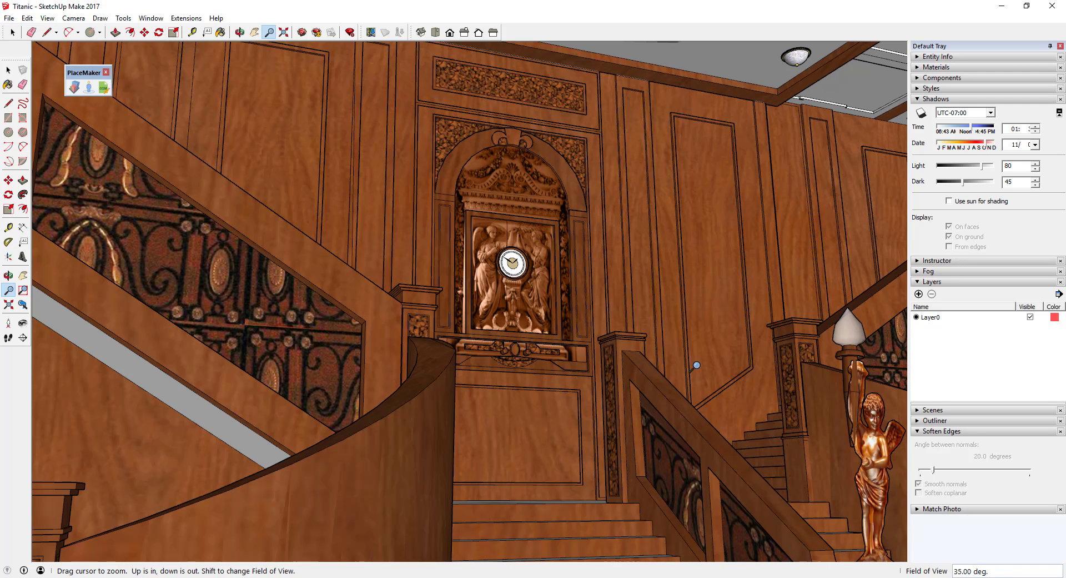
pyautogui.write('55')
pyautogui.press('Return')
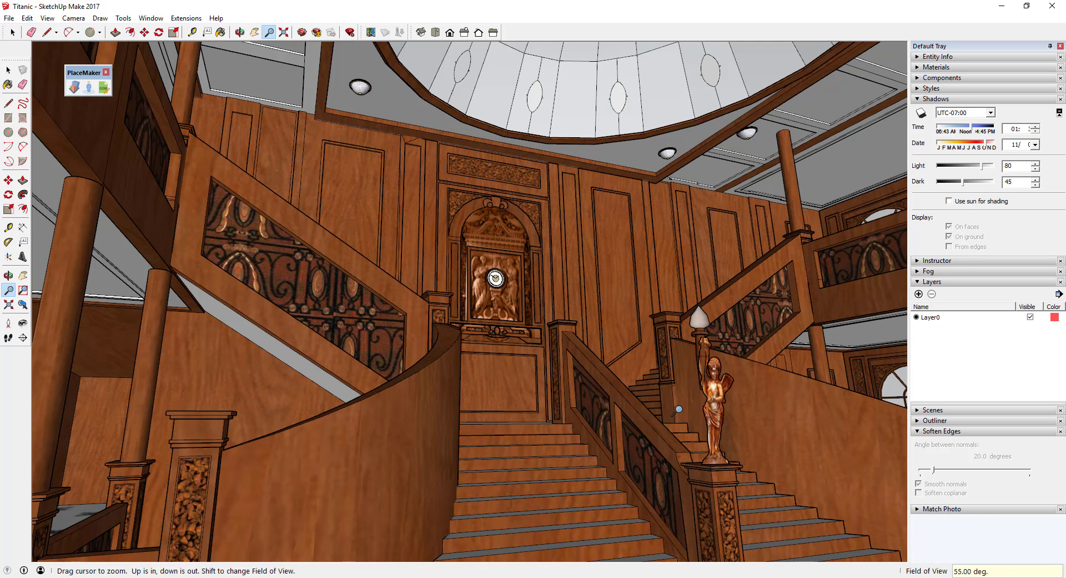
pyautogui.write('35')
pyautogui.press('Return')
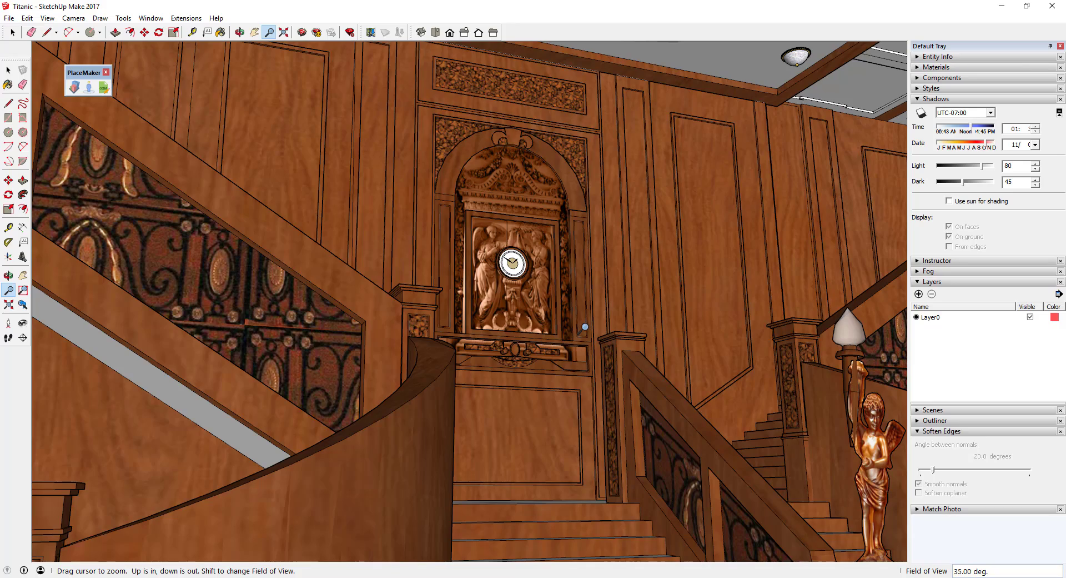
# Step: Widen the field of view interactively to about 51 degrees so more of the staircase is in frame
pyautogui.keyDown('shift'); pyautogui.moveTo(565, 319); pyautogui.dragTo(579, 401); pyautogui.keyUp('shift')
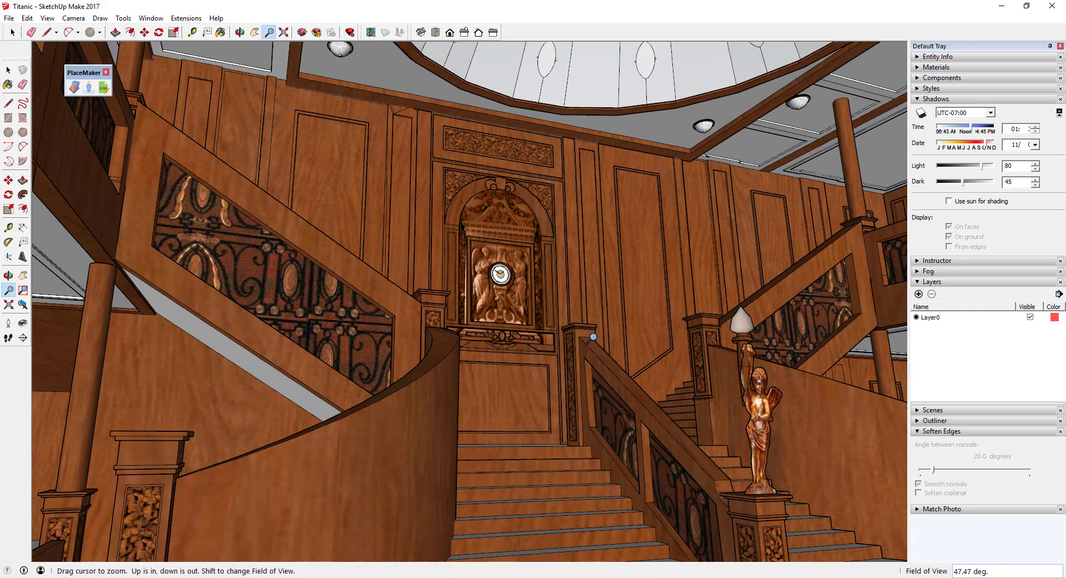
pyautogui.keyDown('shift'); pyautogui.moveTo(610, 406); pyautogui.dragTo(613, 420); pyautogui.keyUp('shift')
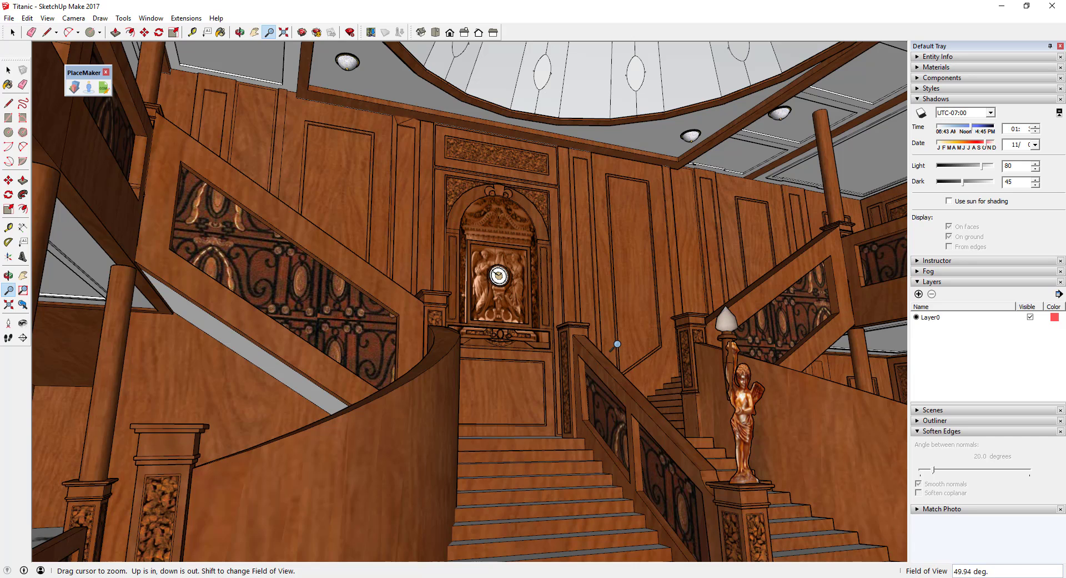
pyautogui.keyDown('shift'); pyautogui.moveTo(616, 340); pyautogui.dragTo(617, 345); pyautogui.keyUp('shift')
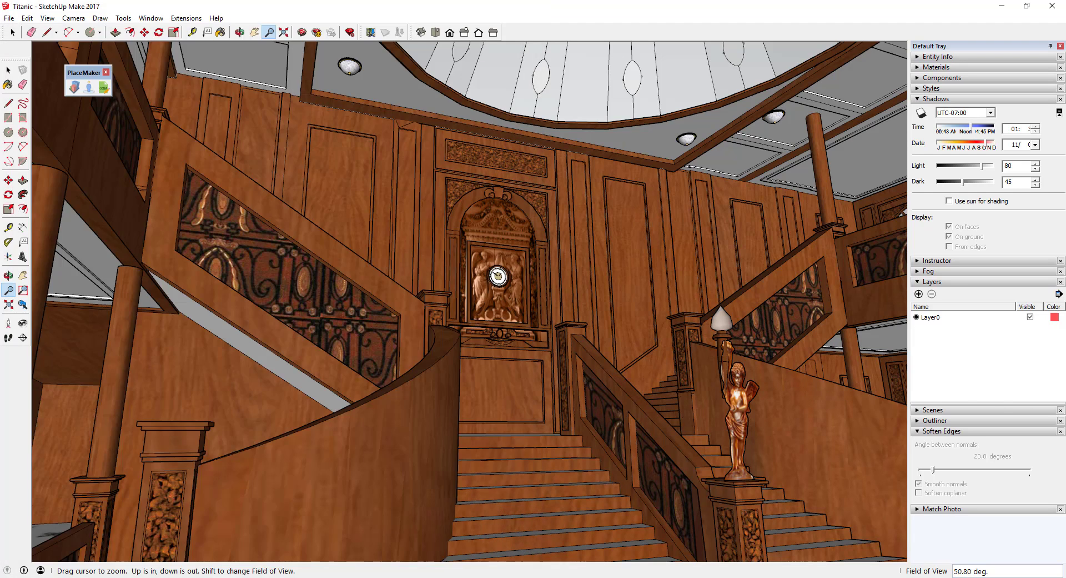
# Step: Collapse the Layers, Shadows and Soften Edges sections of the tray
pyautogui.click(919, 282)
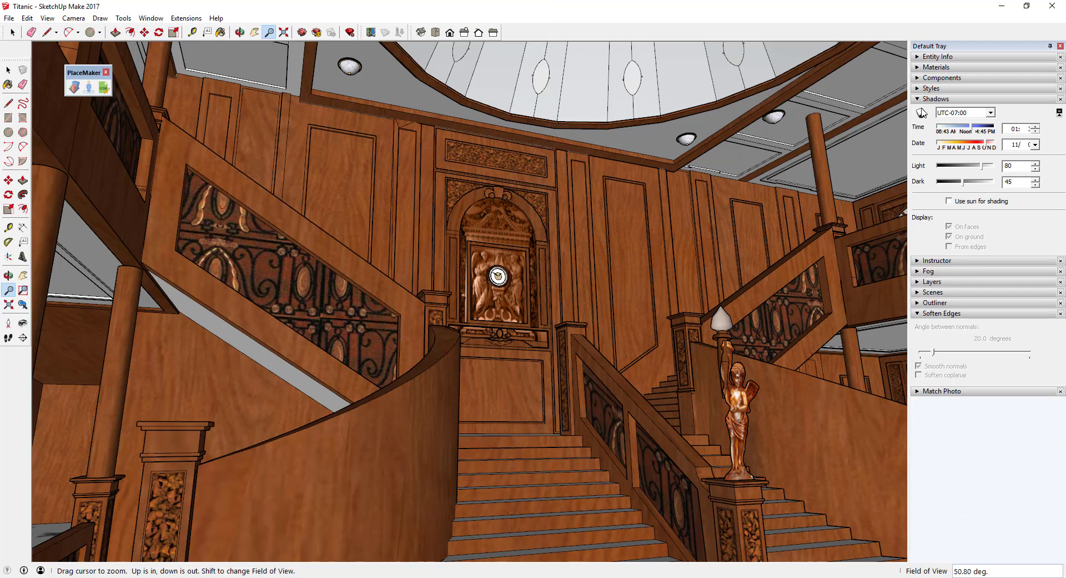
pyautogui.click(919, 100)
pyautogui.click(918, 166)
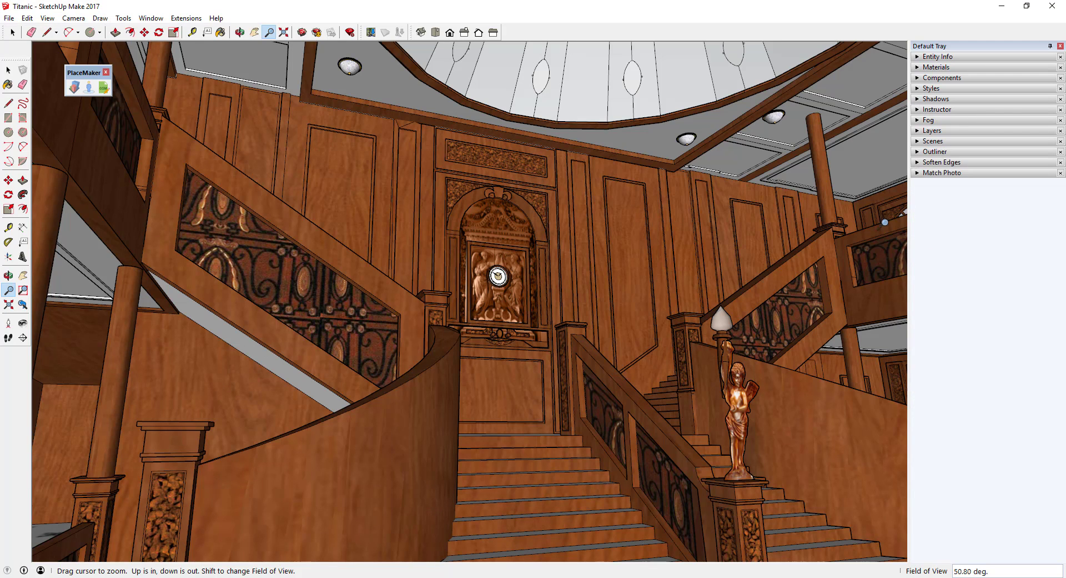
# Step: Widen the field of view slightly to about 51.4 degrees and save the staircase view as a new scene
pyautogui.keyDown('shift'); pyautogui.moveTo(498, 276); pyautogui.dragTo(498, 276); pyautogui.keyUp('shift')
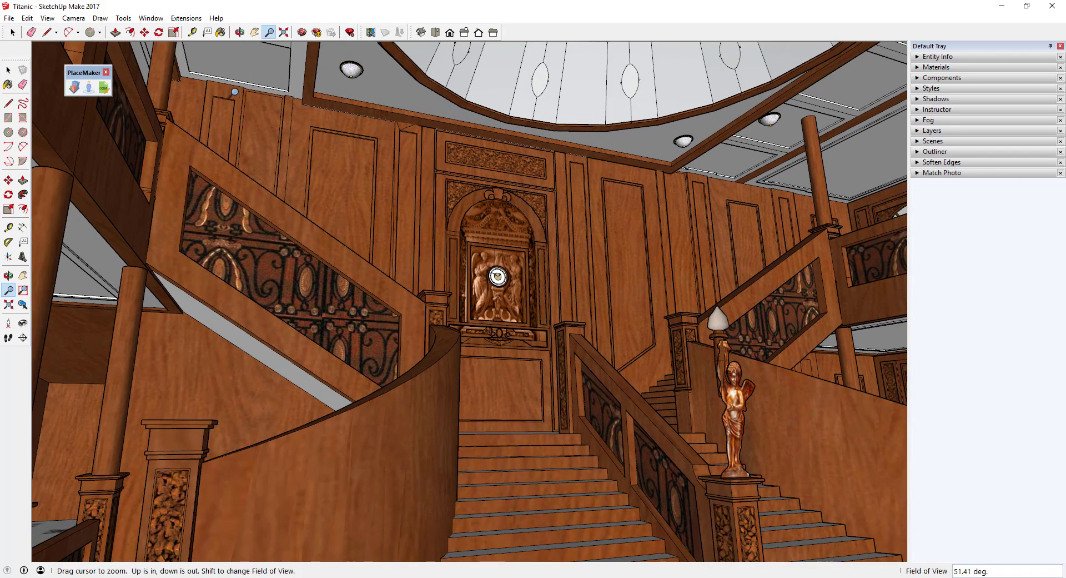
pyautogui.click(47, 18)
pyautogui.moveTo(81, 197)
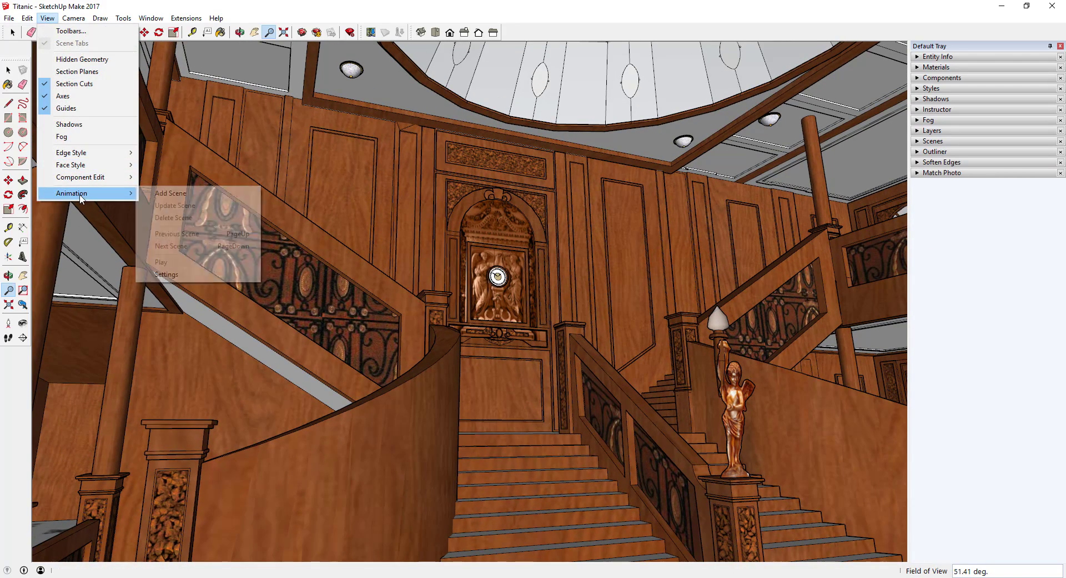
pyautogui.click(174, 193)
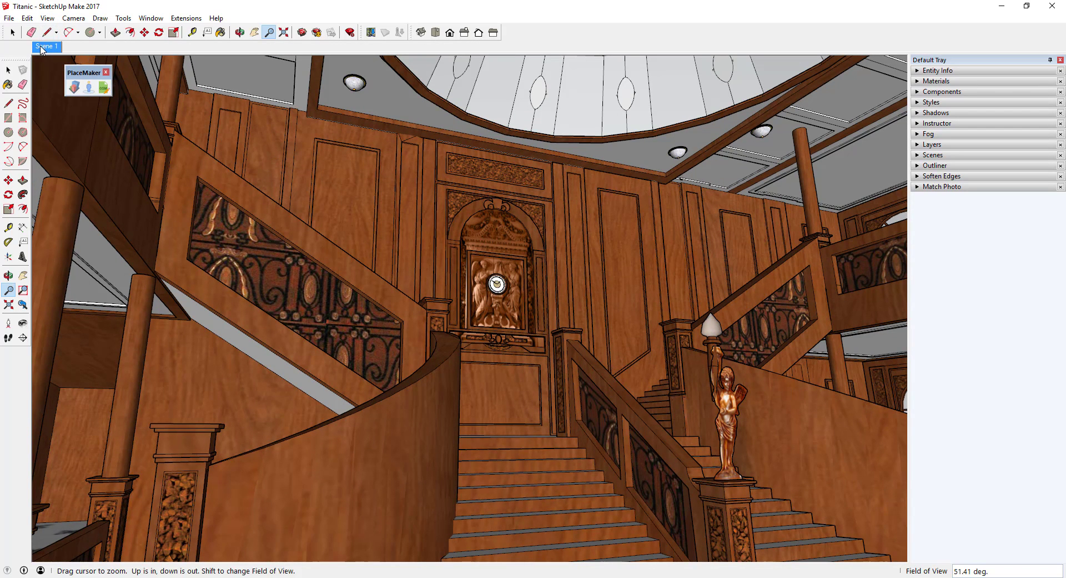
# Step: Rename the saved scene as Bottom of Staircase
pyautogui.click(917, 156)
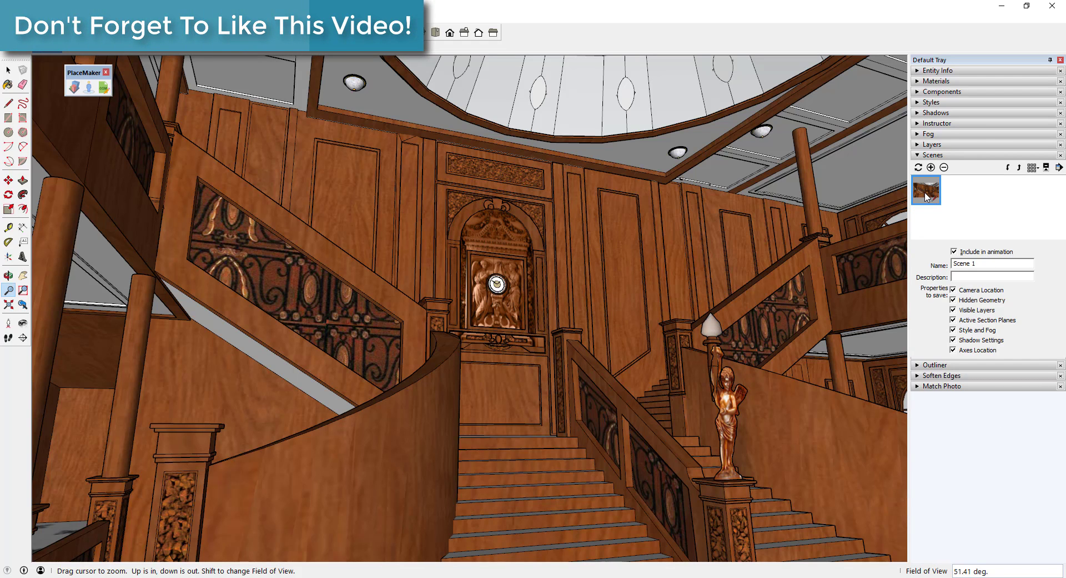
pyautogui.tripleClick(979, 263)
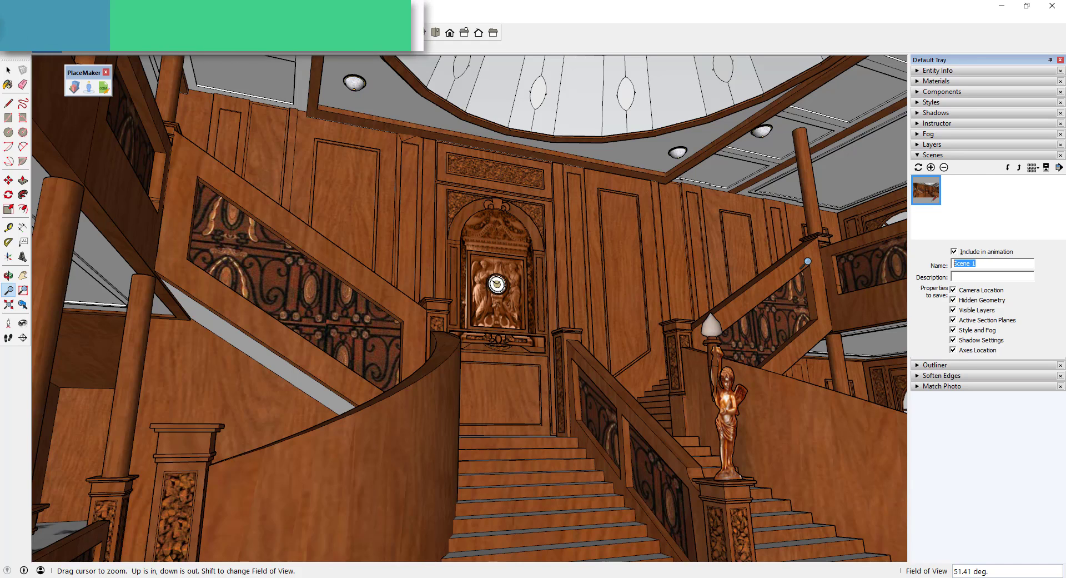
pyautogui.write('Bo')
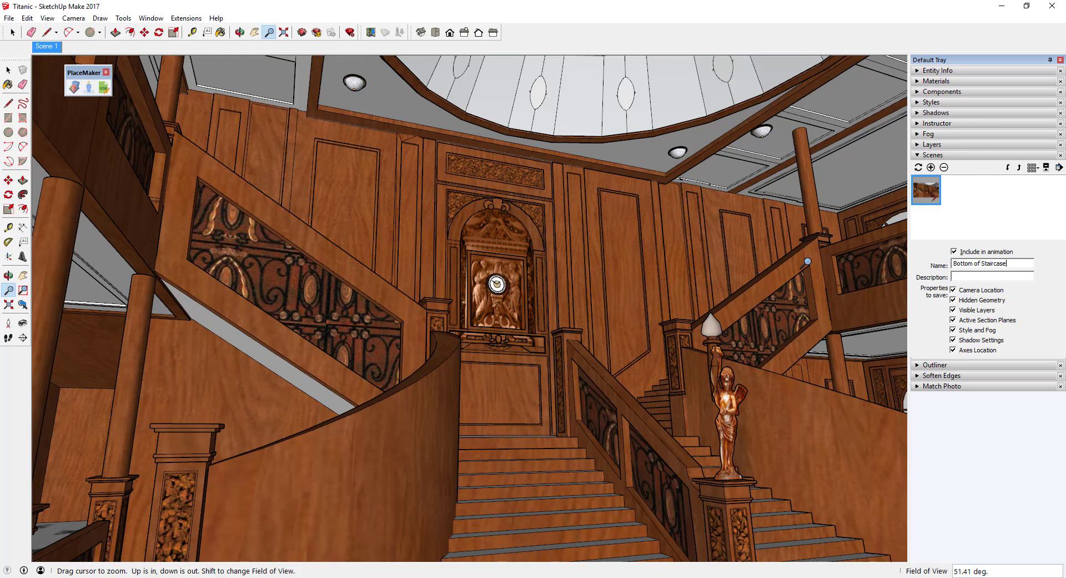
pyautogui.write('ttom of Staircase')
pyautogui.press('Return')
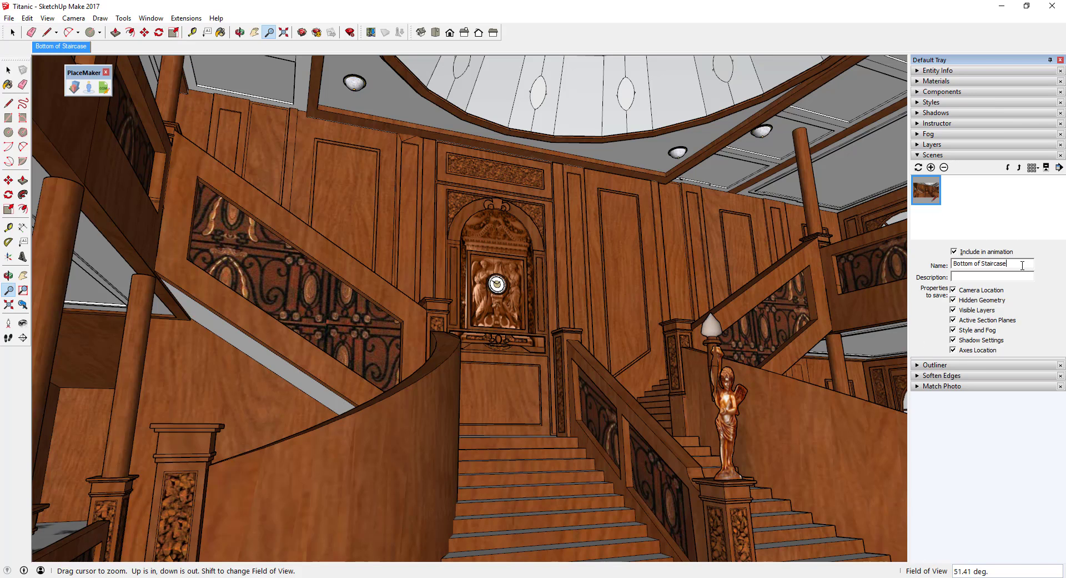
# Step: Reposition the camera at the upper level and look around until the clock wall and dome are framed
pyautogui.moveTo(623, 211); pyautogui.dragTo(552, 329, button='middle')
pyautogui.press('z')
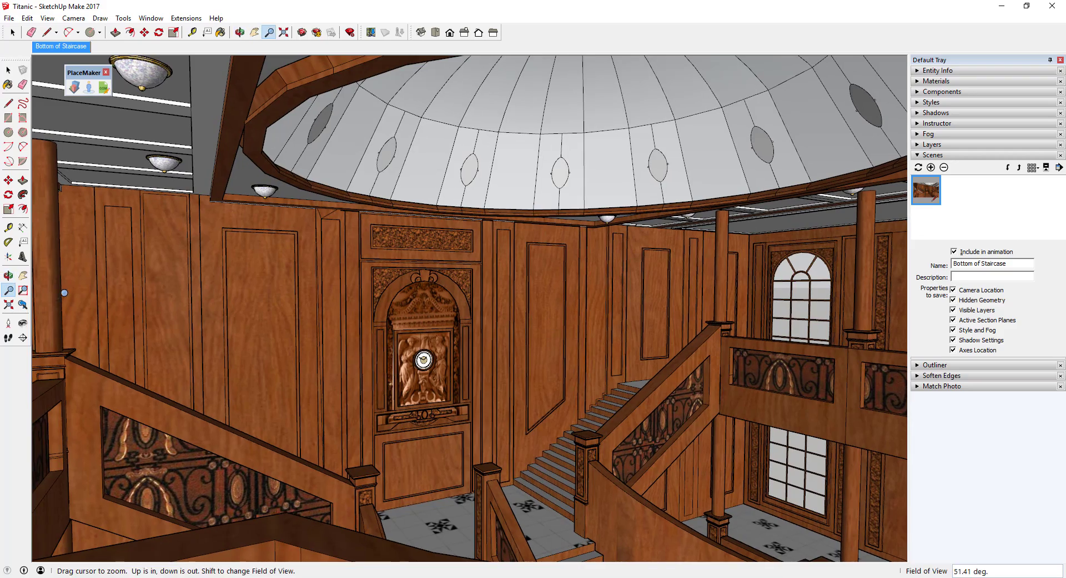
pyautogui.click(22, 323)
pyautogui.moveTo(649, 406); pyautogui.dragTo(583, 401)
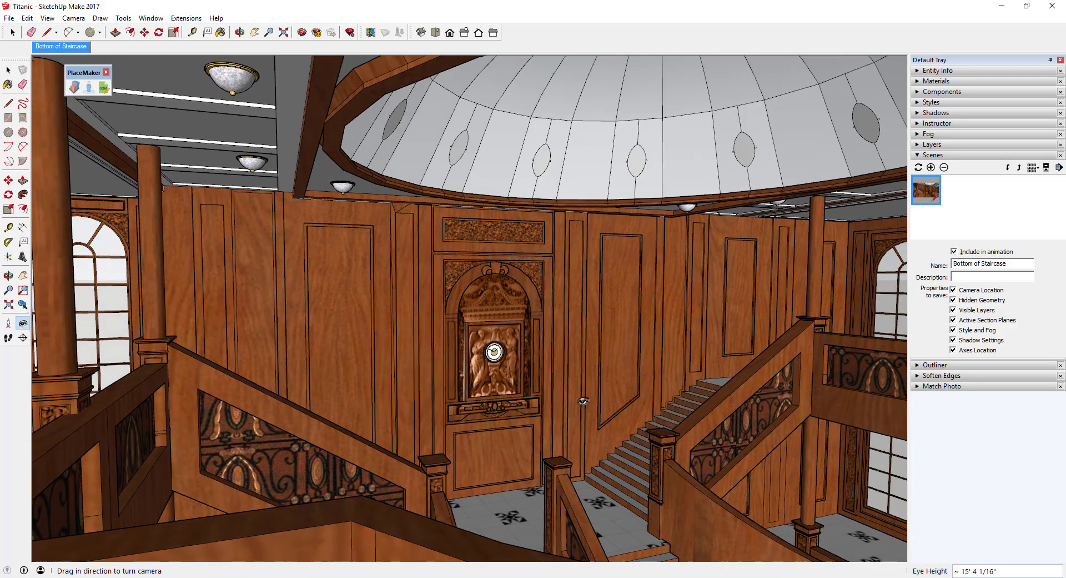
pyautogui.moveTo(583, 355); pyautogui.dragTo(600, 351)
# Step: Save the upper-level view as a second scene named Top of Staircase
pyautogui.rightClick(74, 47)
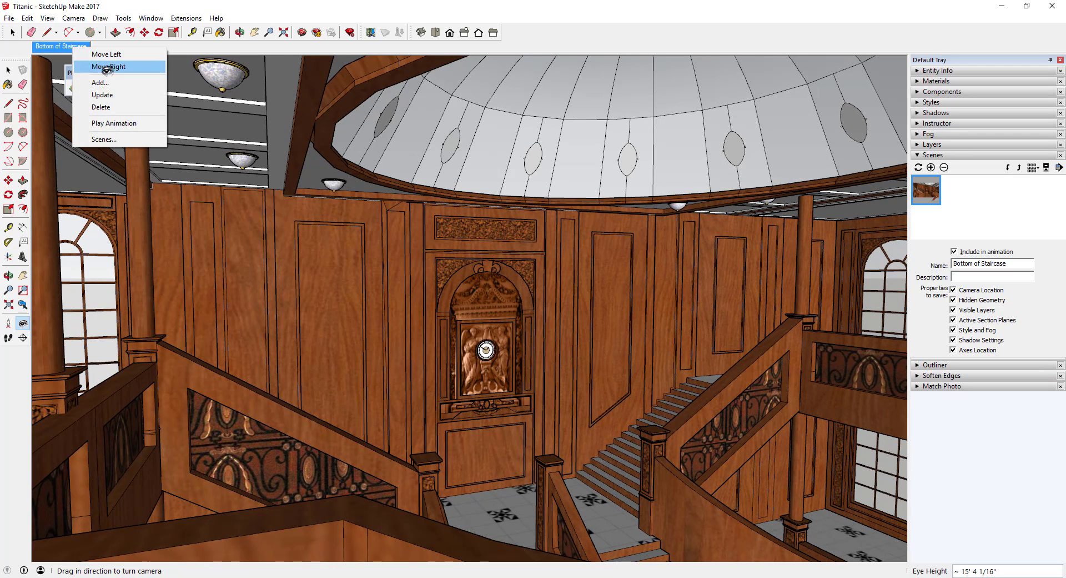
pyautogui.click(100, 82)
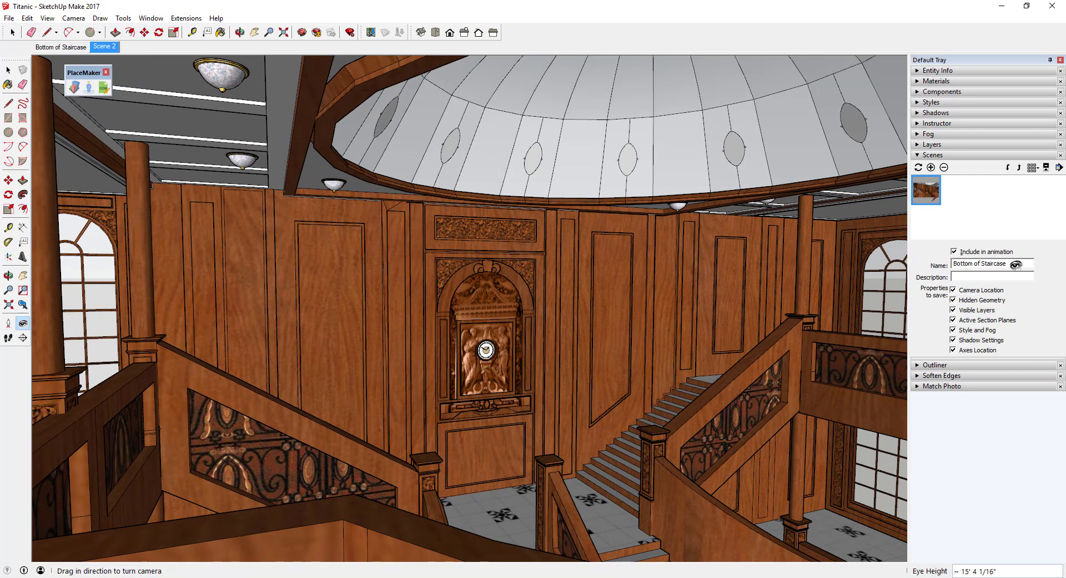
pyautogui.click(111, 48)
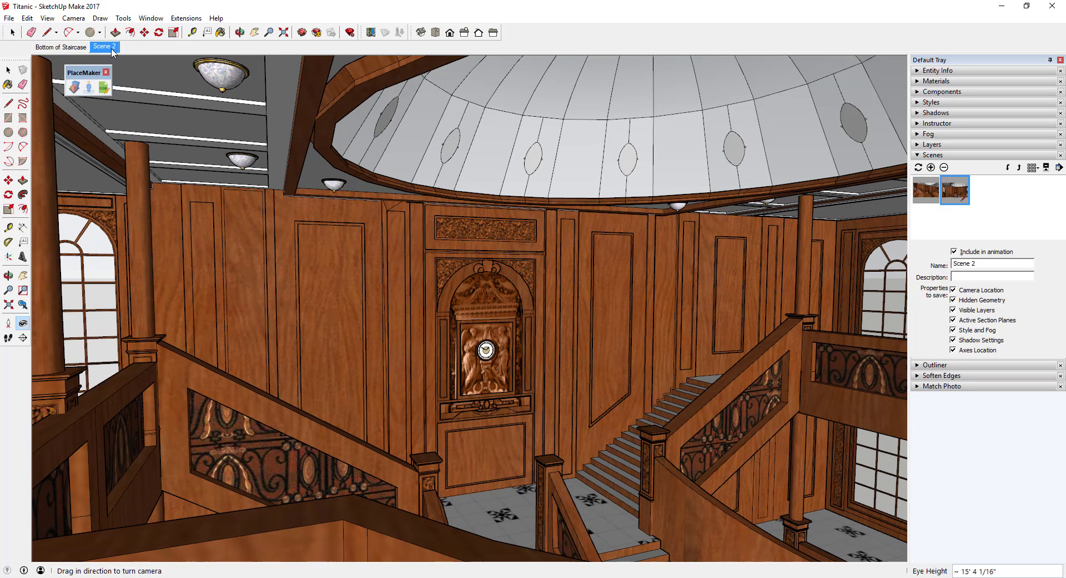
pyautogui.click(1003, 266)
pyautogui.write('Top of Staircase')
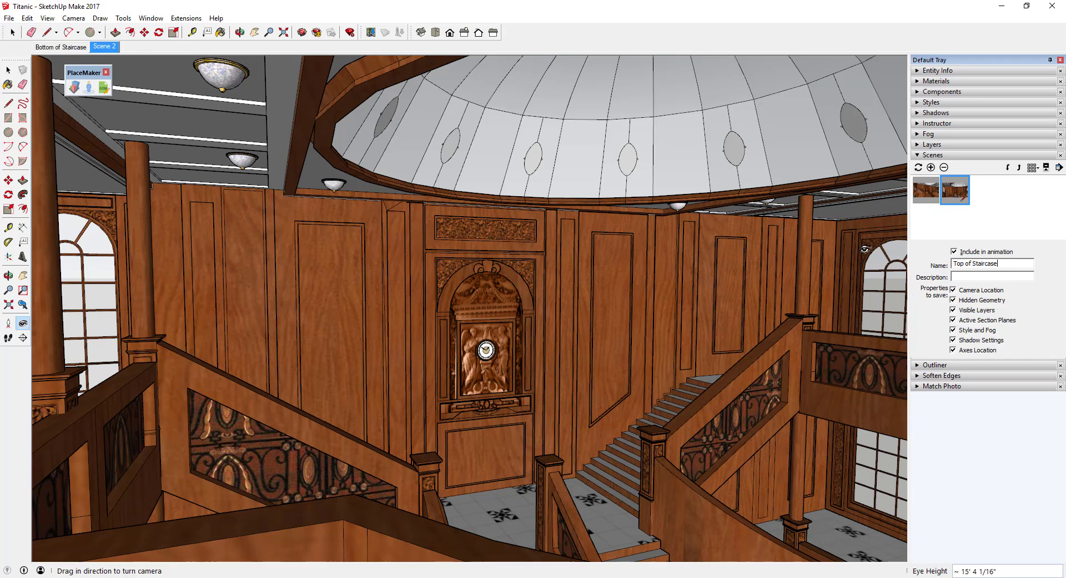
pyautogui.press('Return')
# Step: Switch to the New York City model, walk along the street, and orbit to an elevated view of the road beside the cream corner building
pyautogui.moveTo(555, 577)
pyautogui.click(530, 541)
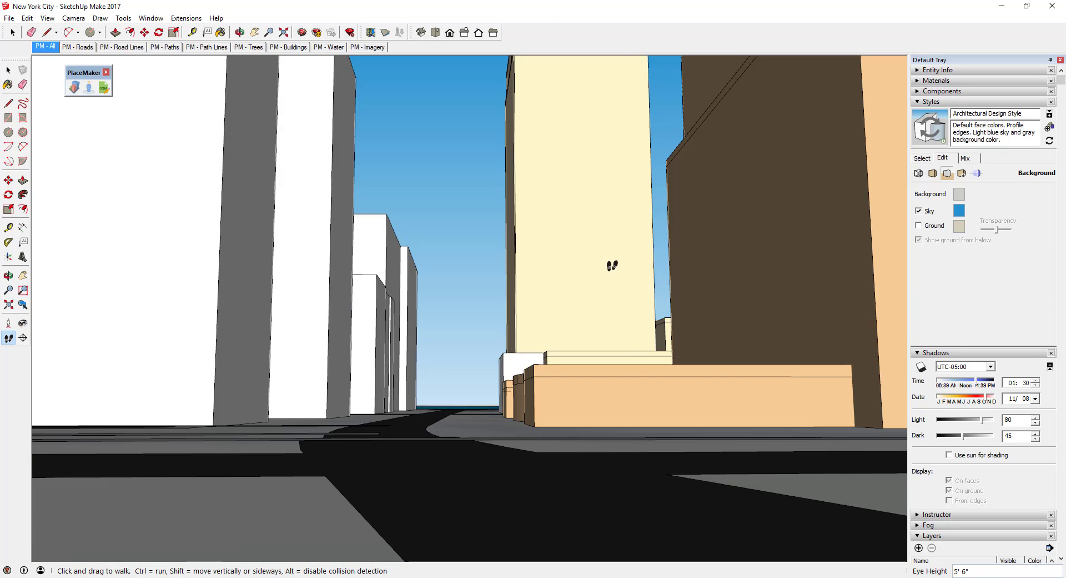
pyautogui.moveTo(484, 441); pyautogui.dragTo(837, 391)
pyautogui.moveTo(480, 352); pyautogui.dragTo(678, 278)
pyautogui.press('o')
pyautogui.moveTo(684, 431); pyautogui.dragTo(439, 289)
pyautogui.press('w')
pyautogui.press('space')
pyautogui.moveTo(434, 311); pyautogui.dragTo(414, 323, button='middle')
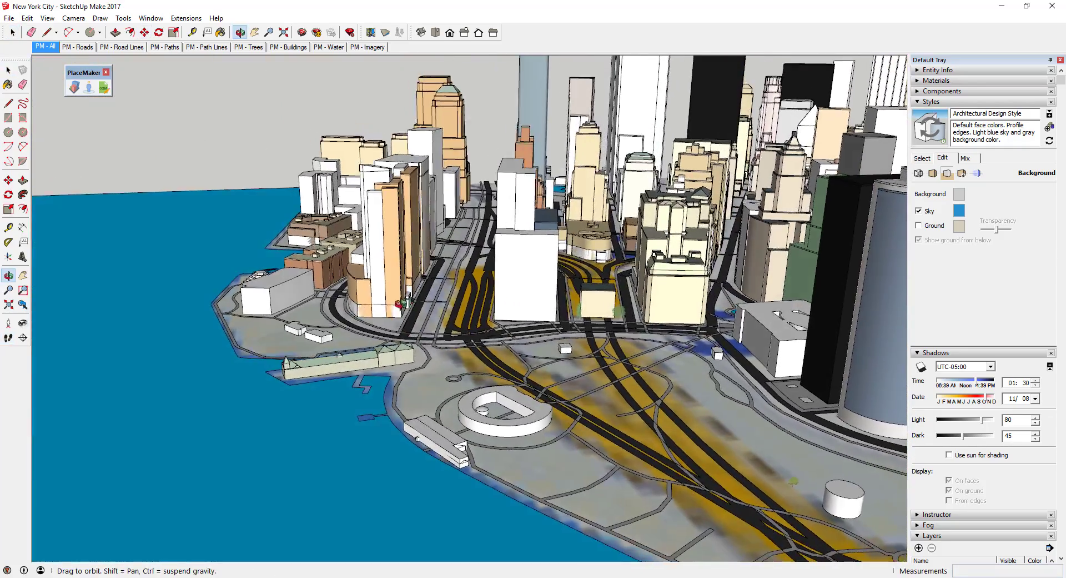
pyautogui.scroll(5, 749, 303)
pyautogui.moveTo(750, 303); pyautogui.dragTo(698, 308, button='middle')
pyautogui.scroll(3, 714, 309)
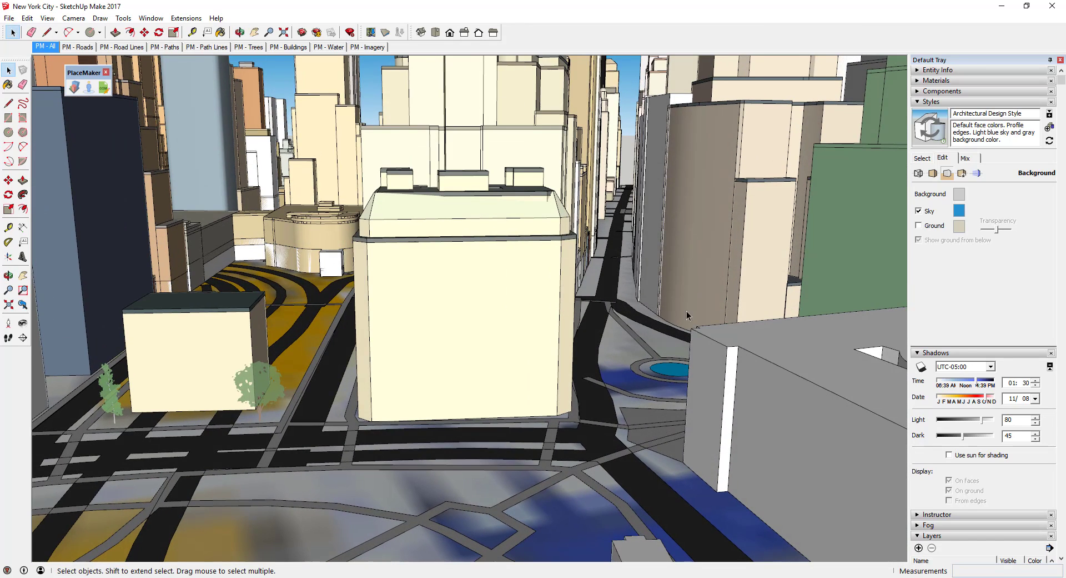
# Step: Position the camera on the road beside the cream corner building, looking down the street, with an eye height of 6'
pyautogui.click(8, 323)
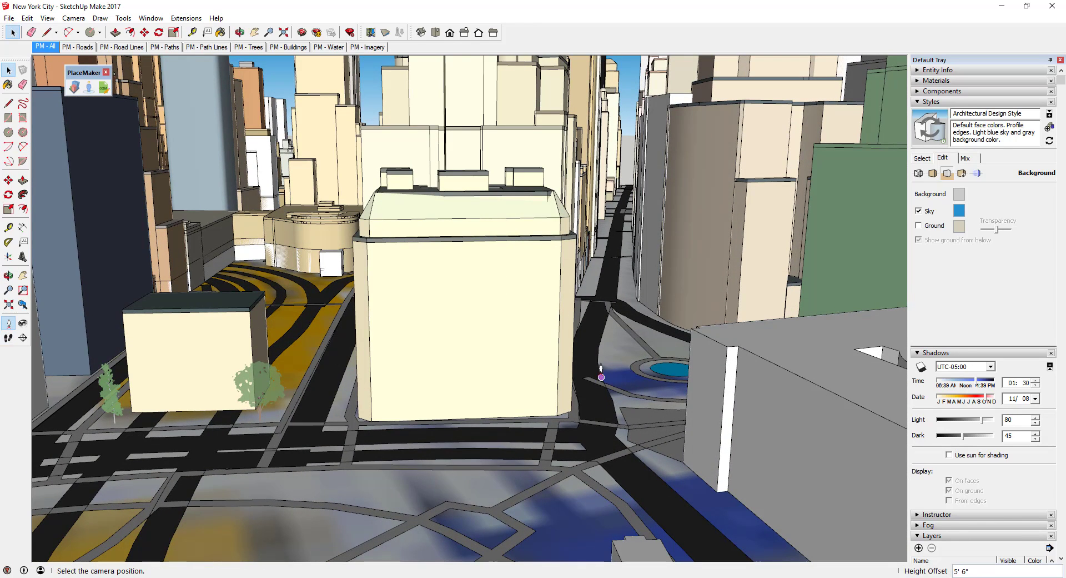
pyautogui.moveTo(592, 363); pyautogui.dragTo(615, 150)
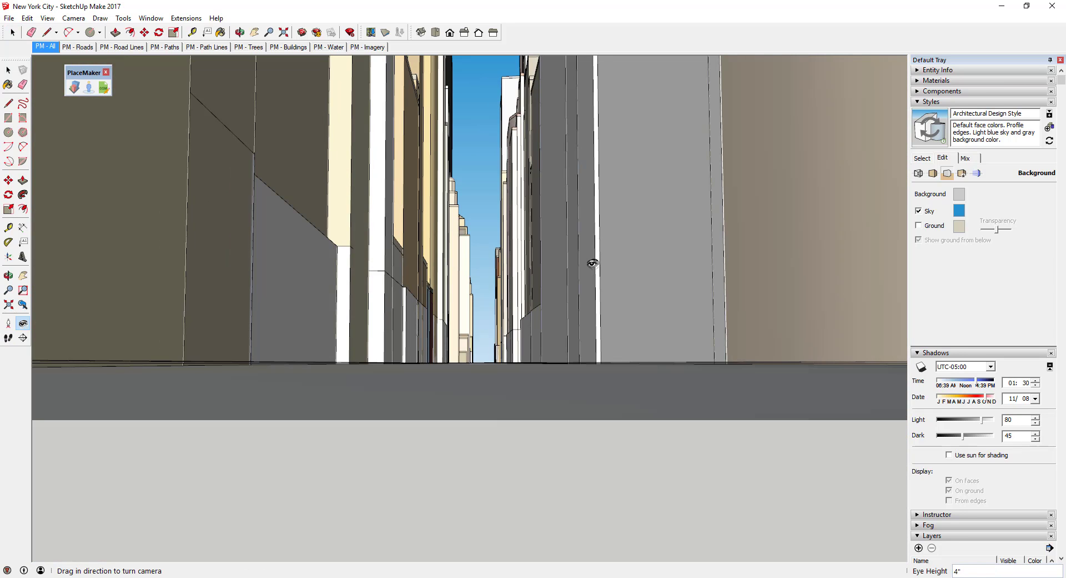
pyautogui.write("6'")
pyautogui.press('Return')
pyautogui.moveTo(592, 262); pyautogui.dragTo(572, 249)
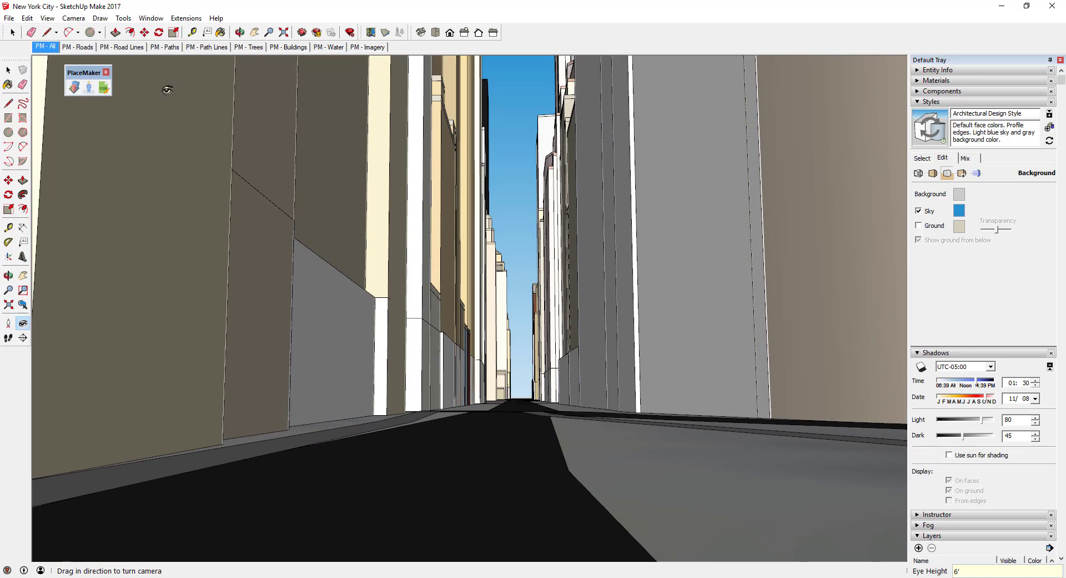
# Step: Save the street-level view as a new scene named Roadway 1
pyautogui.rightClick(43, 48)
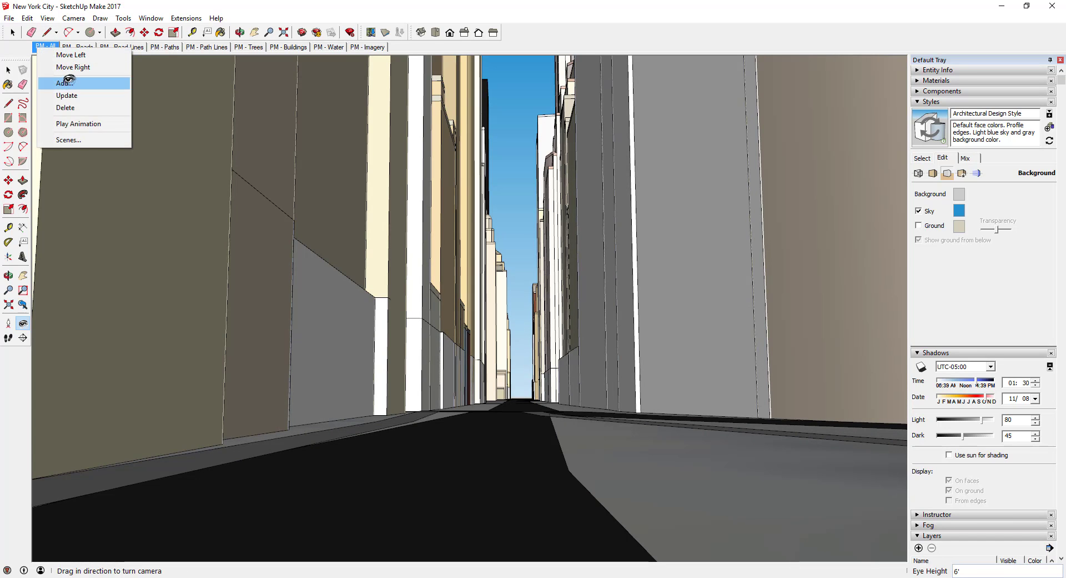
pyautogui.click(50, 83)
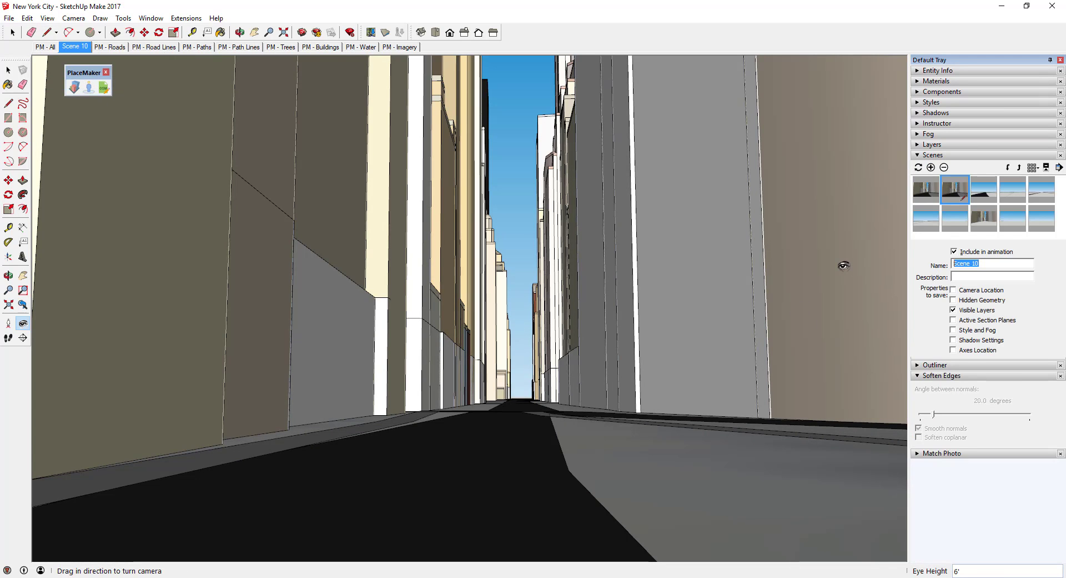
pyautogui.write('Road')
pyautogui.press('Return')
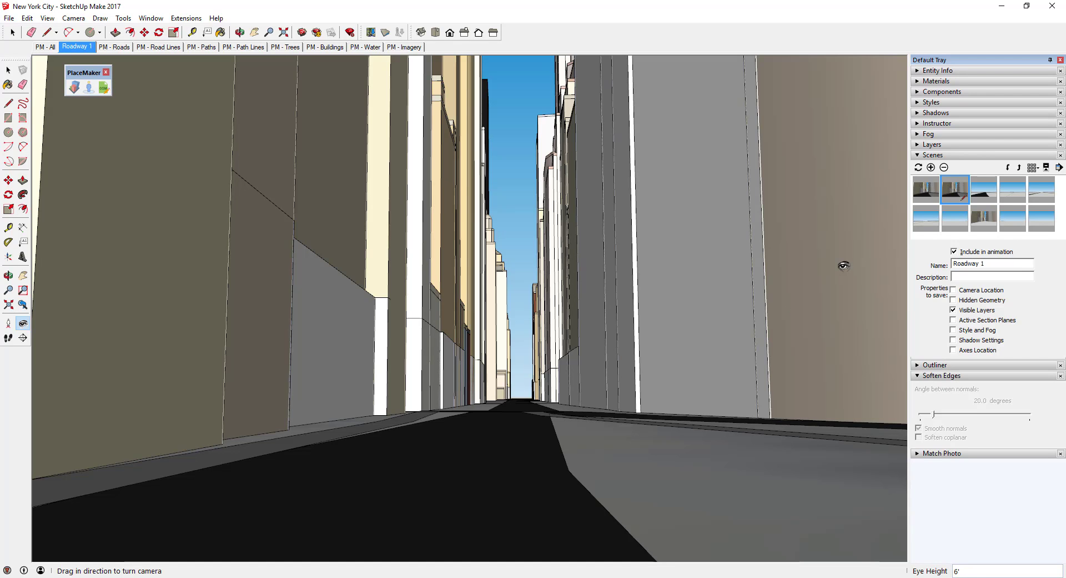
# Step: Set the Roadway 1 scene to also save camera location, hidden geometry, active section planes, style and fog, shadow settings and axes location
pyautogui.click(973, 289)
pyautogui.click(972, 301)
pyautogui.click(977, 322)
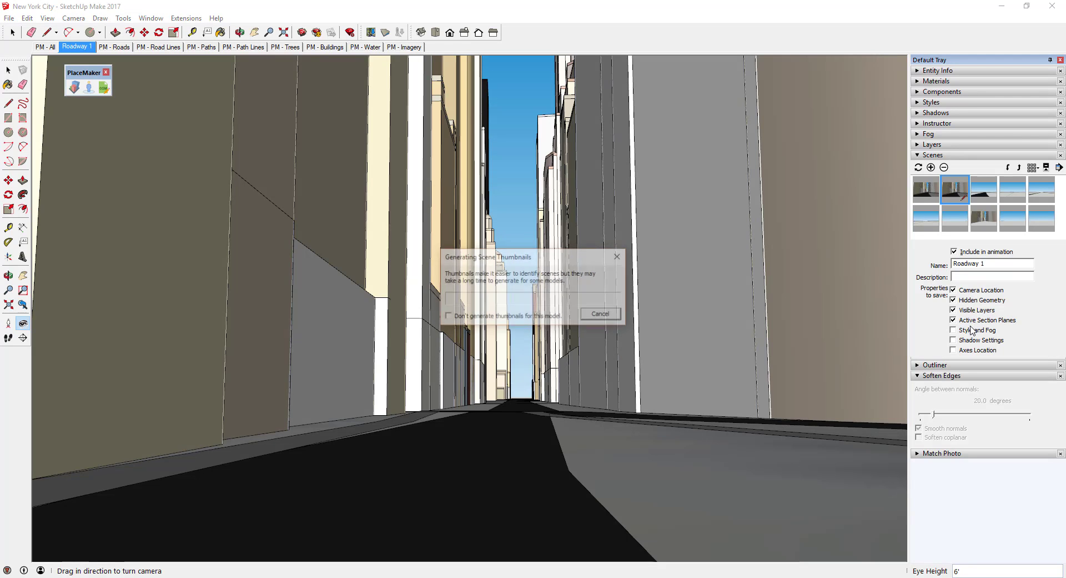
pyautogui.click(977, 331)
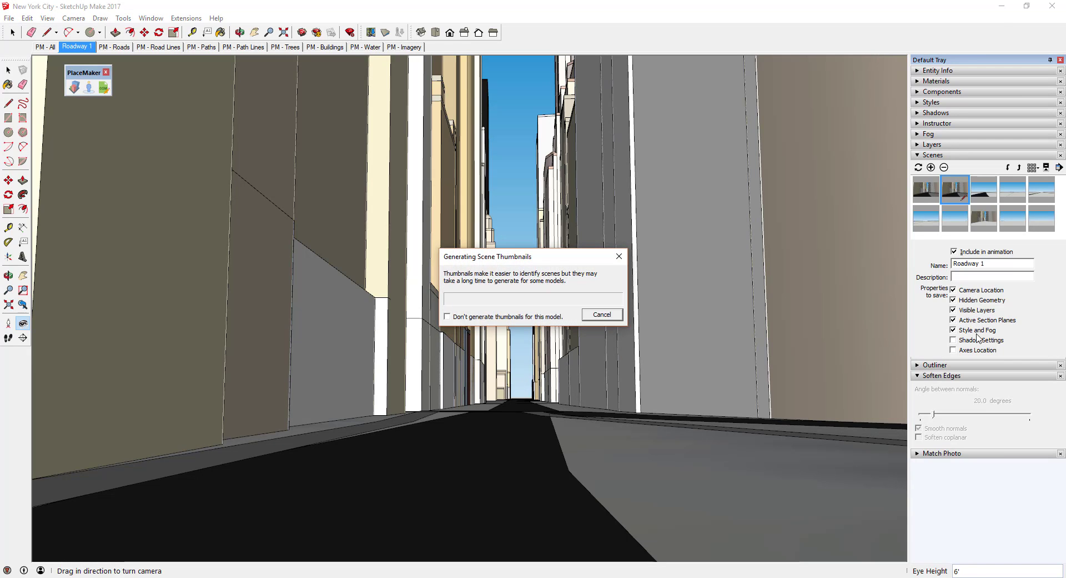
pyautogui.click(977, 342)
pyautogui.click(973, 351)
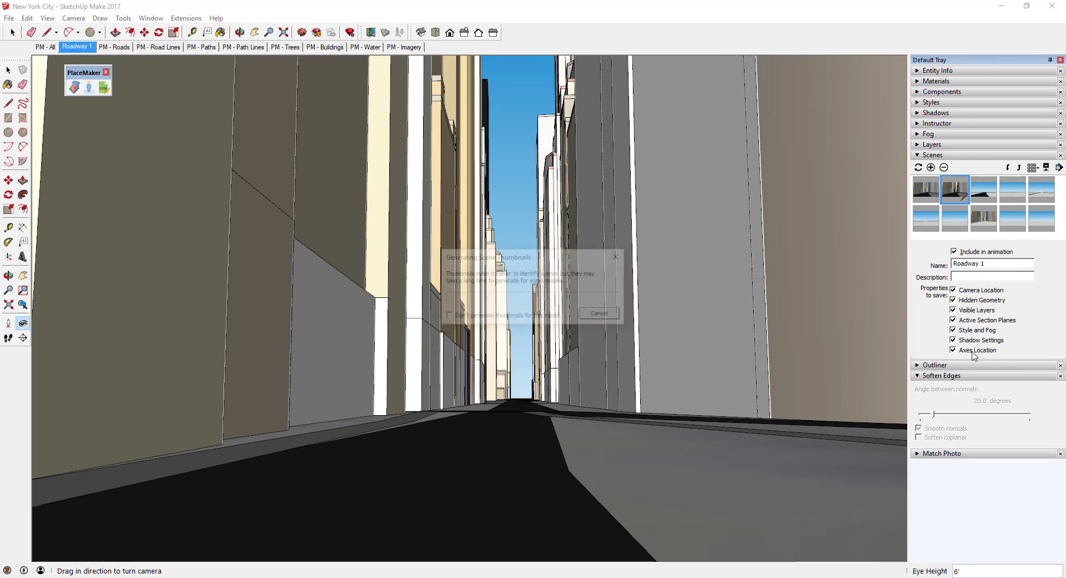
# Step: Look through the PlaceMaker scenes from PM - Roads to PM - Water, then return to the Roadway 1 scene
pyautogui.click(123, 49)
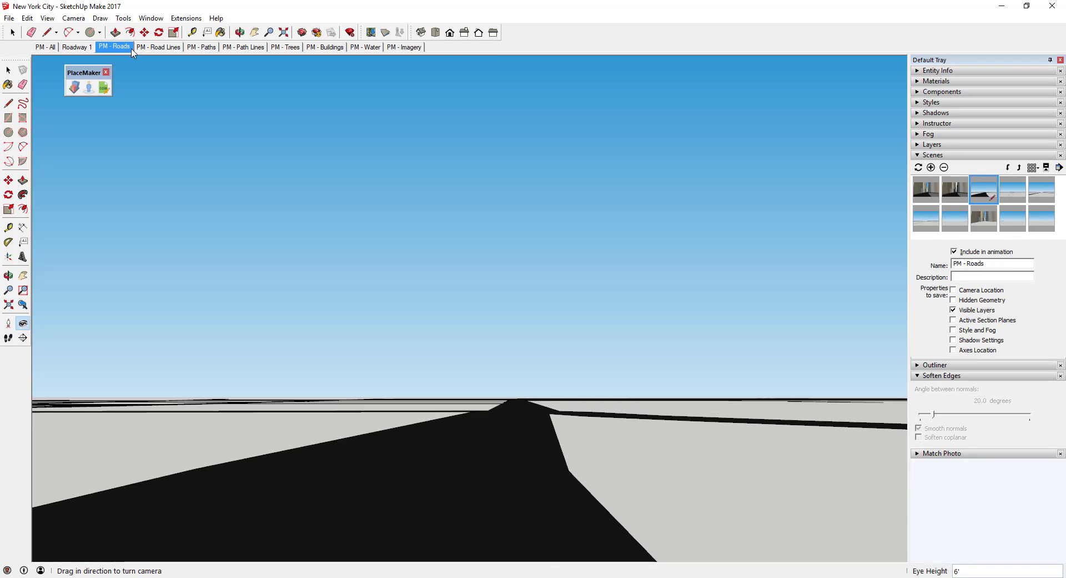
pyautogui.click(161, 48)
pyautogui.click(202, 47)
pyautogui.click(240, 49)
pyautogui.click(285, 48)
pyautogui.click(325, 47)
pyautogui.click(362, 47)
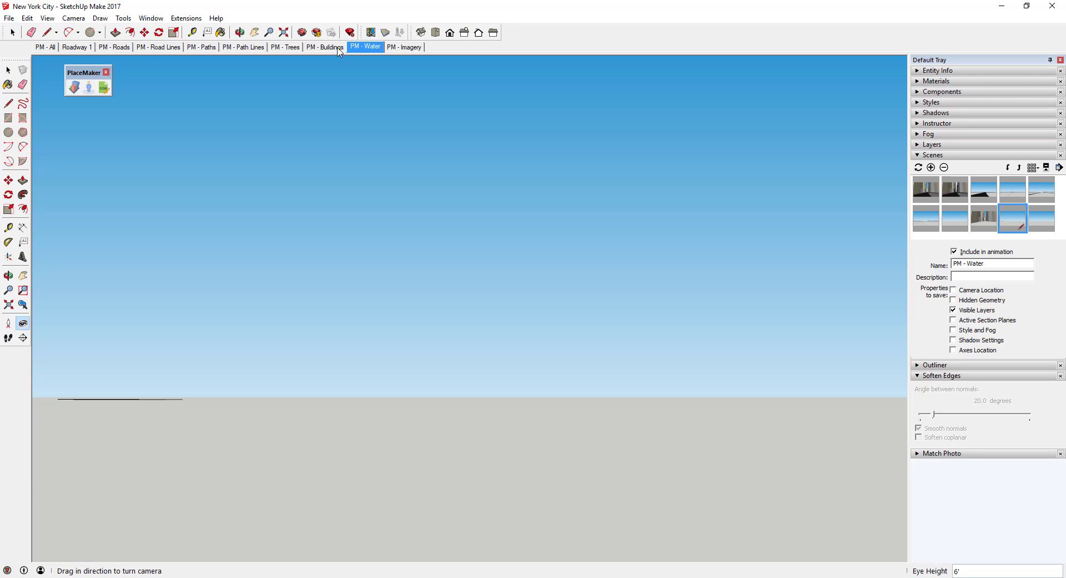
pyautogui.click(112, 49)
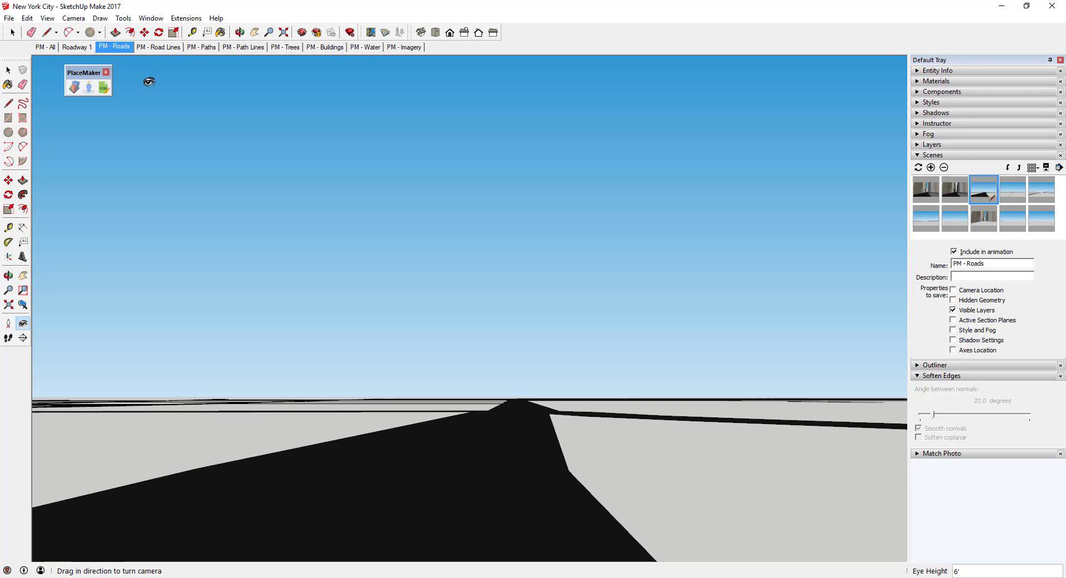
pyautogui.click(76, 48)
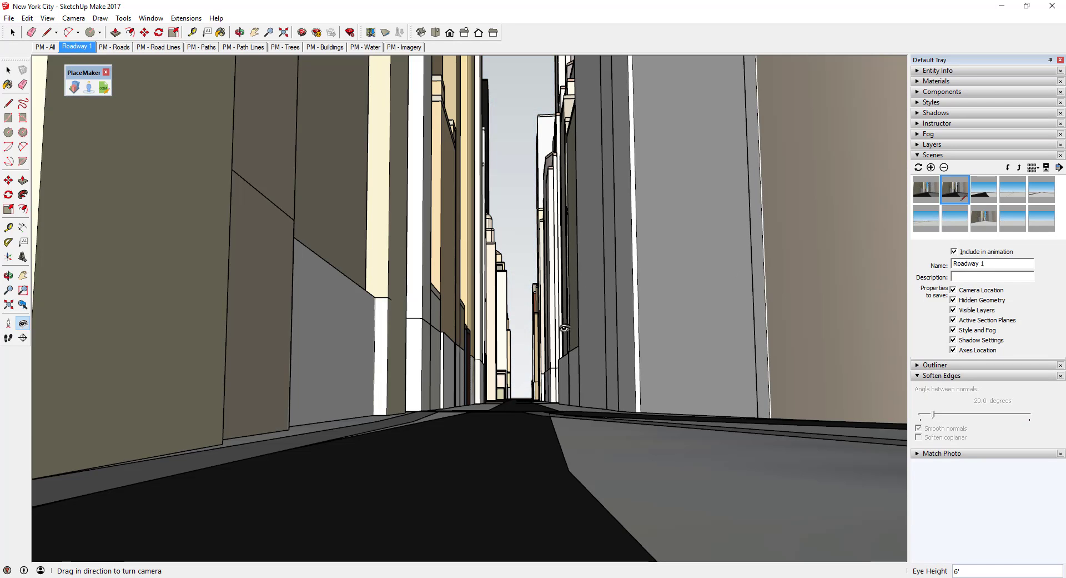
# Step: Position the camera among the towers from an aerial view, look down the street, and save the view as scene Roadway 2
pyautogui.click(11, 33)
pyautogui.click(12, 33)
pyautogui.moveTo(666, 483); pyautogui.dragTo(733, 503, button='middle')
pyautogui.moveTo(469, 278); pyautogui.dragTo(439, 295, button='middle')
pyautogui.click(8, 323)
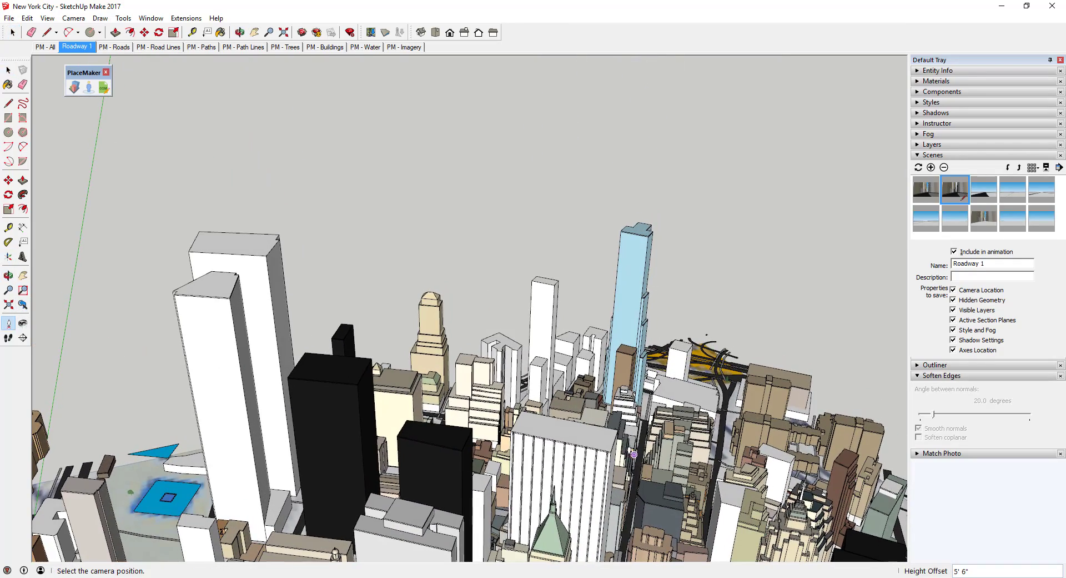
pyautogui.click(647, 431)
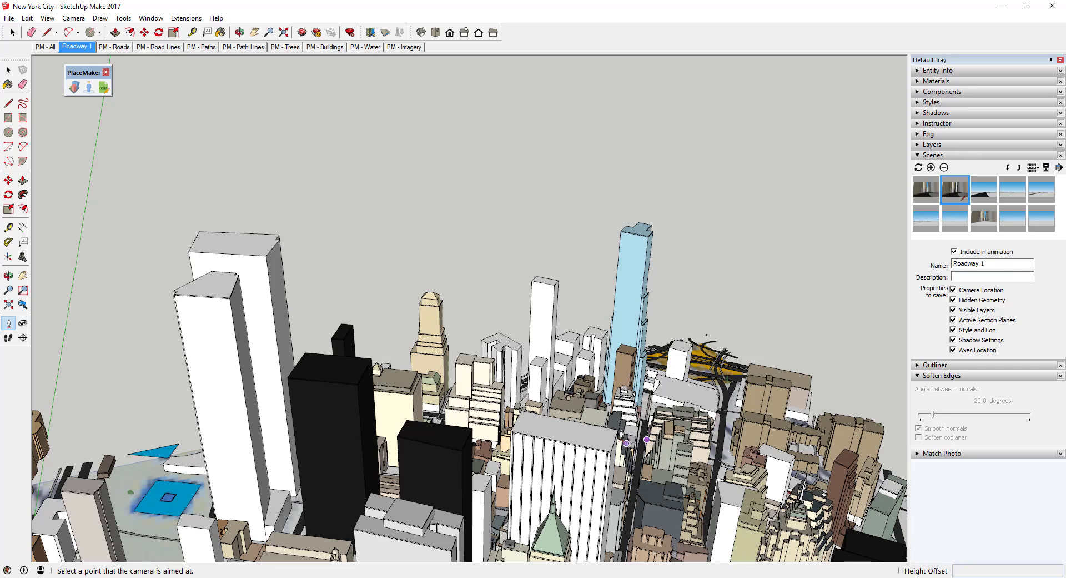
pyautogui.click(617, 429)
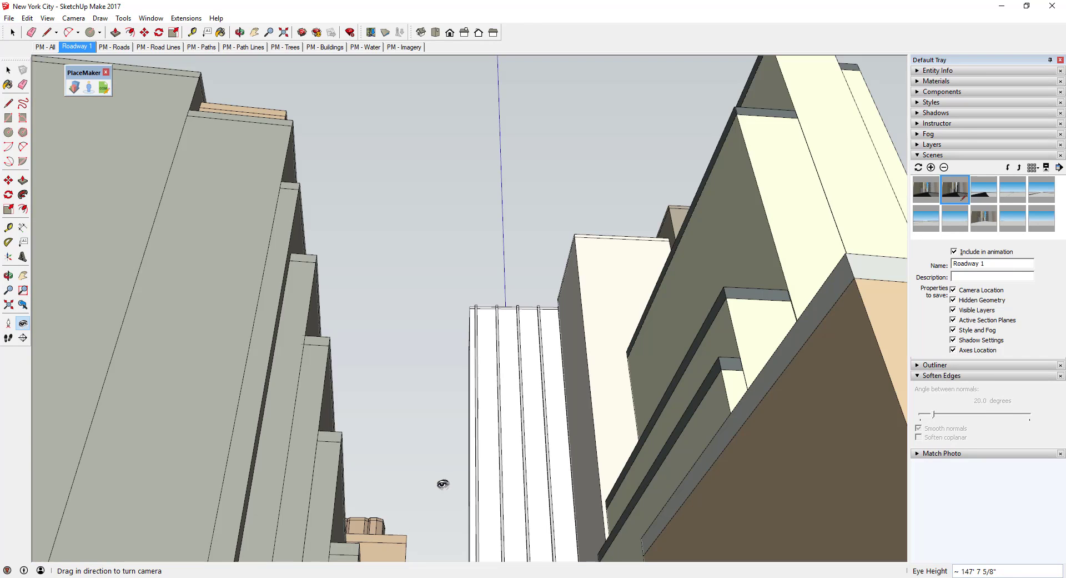
pyautogui.moveTo(501, 386); pyautogui.dragTo(116, 38)
pyautogui.click(932, 167)
pyautogui.press('Return')
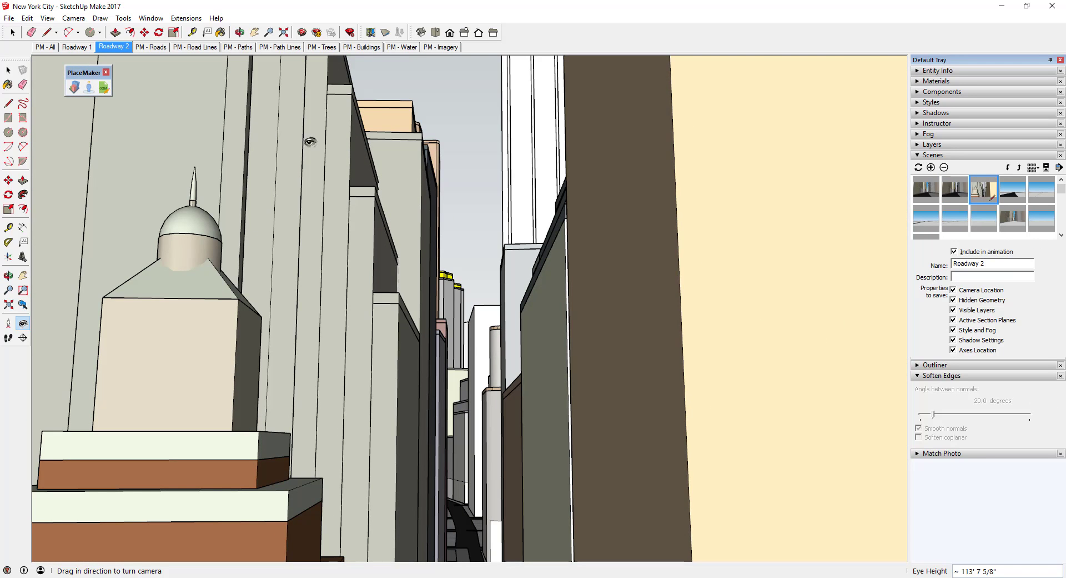
# Step: Play the transitions between the Roadway 1 and Roadway 2 scenes, looking down toward the street from Roadway 2, and end at Roadway 1
pyautogui.click(75, 47)
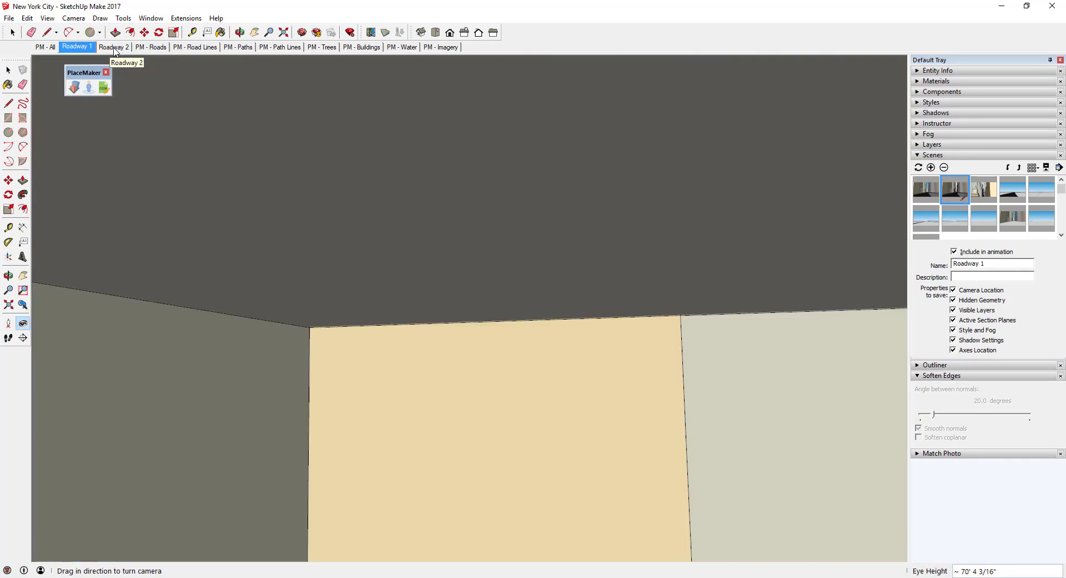
pyautogui.click(114, 47)
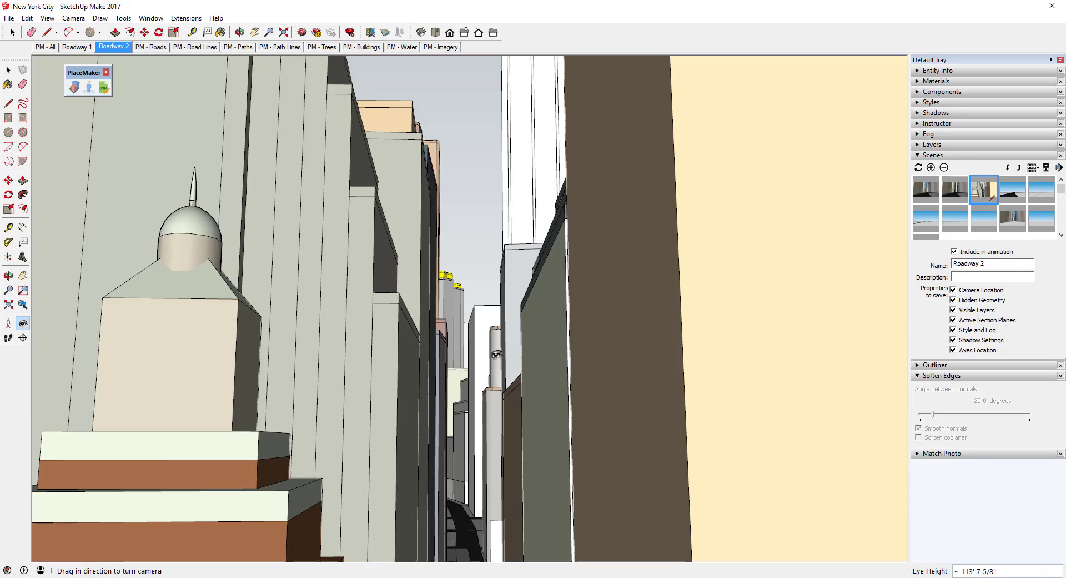
pyautogui.moveTo(496, 353); pyautogui.dragTo(501, 420)
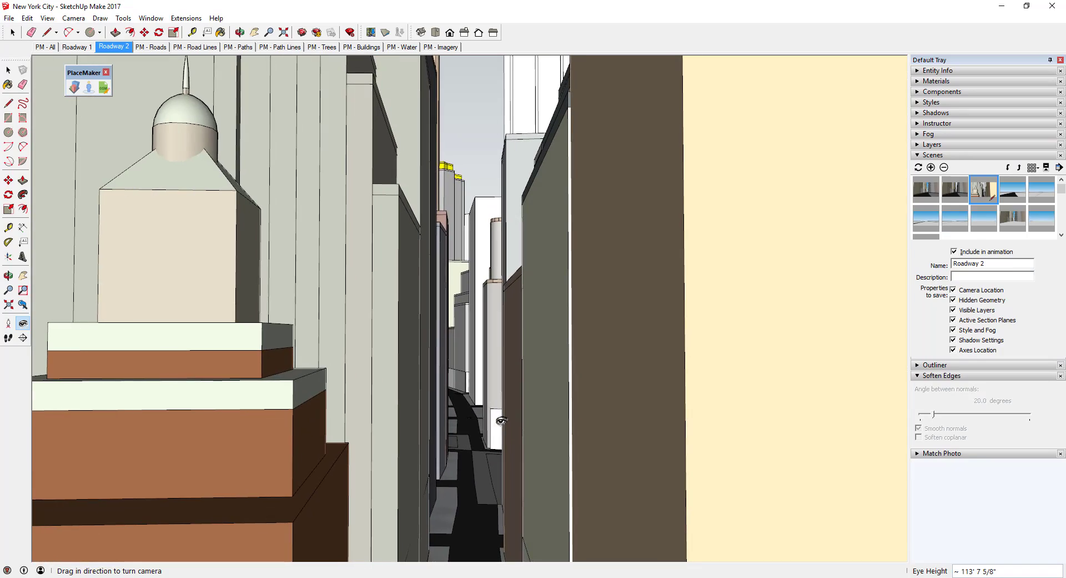
pyautogui.click(75, 47)
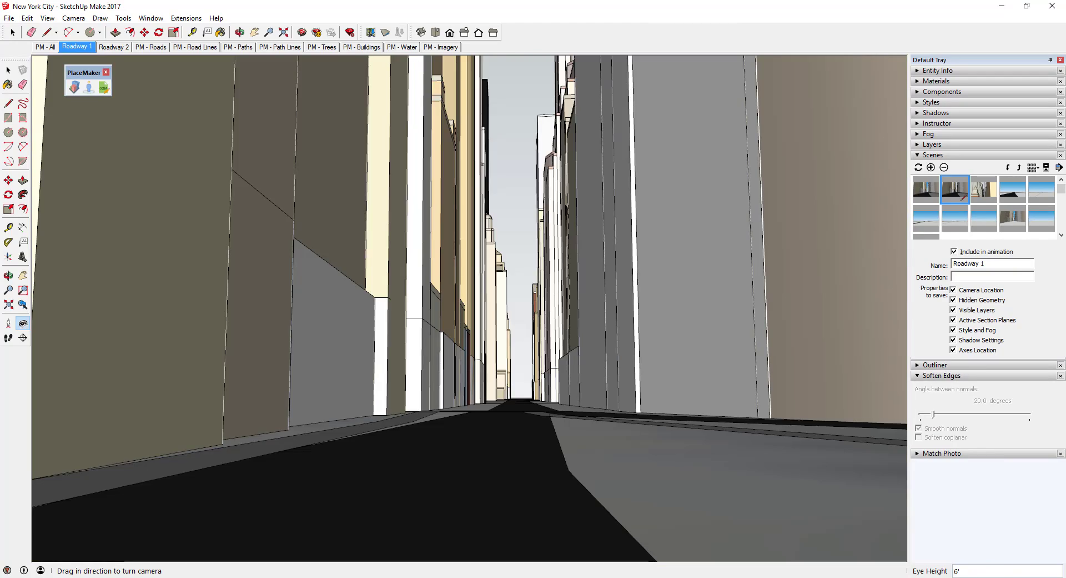
# Step: Switch to the Titanic model and view its Bottom of Staircase and Top of Staircase scenes
pyautogui.click(650, 542)
pyautogui.click(65, 47)
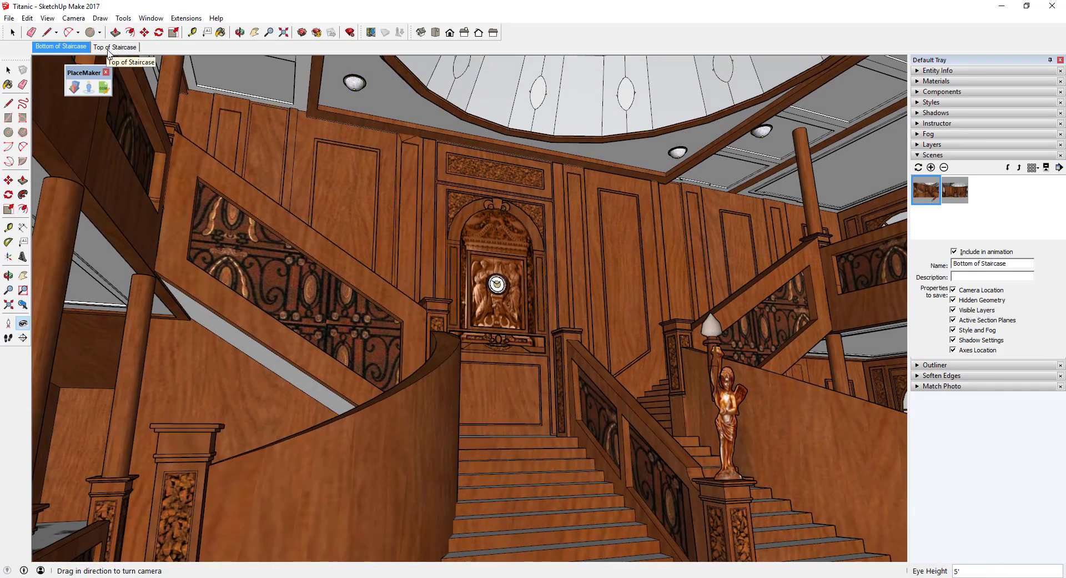
pyautogui.click(112, 48)
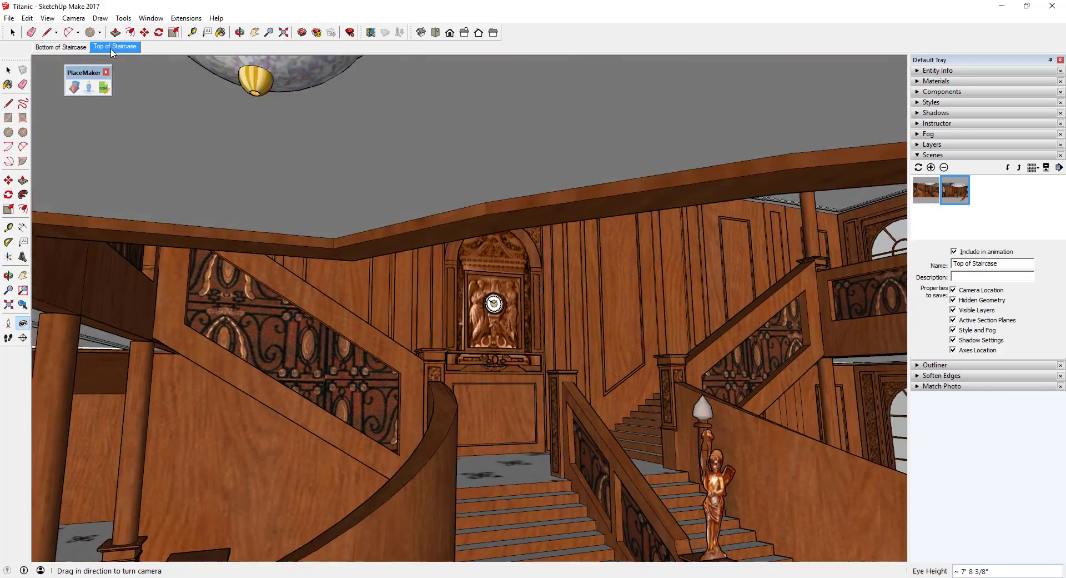